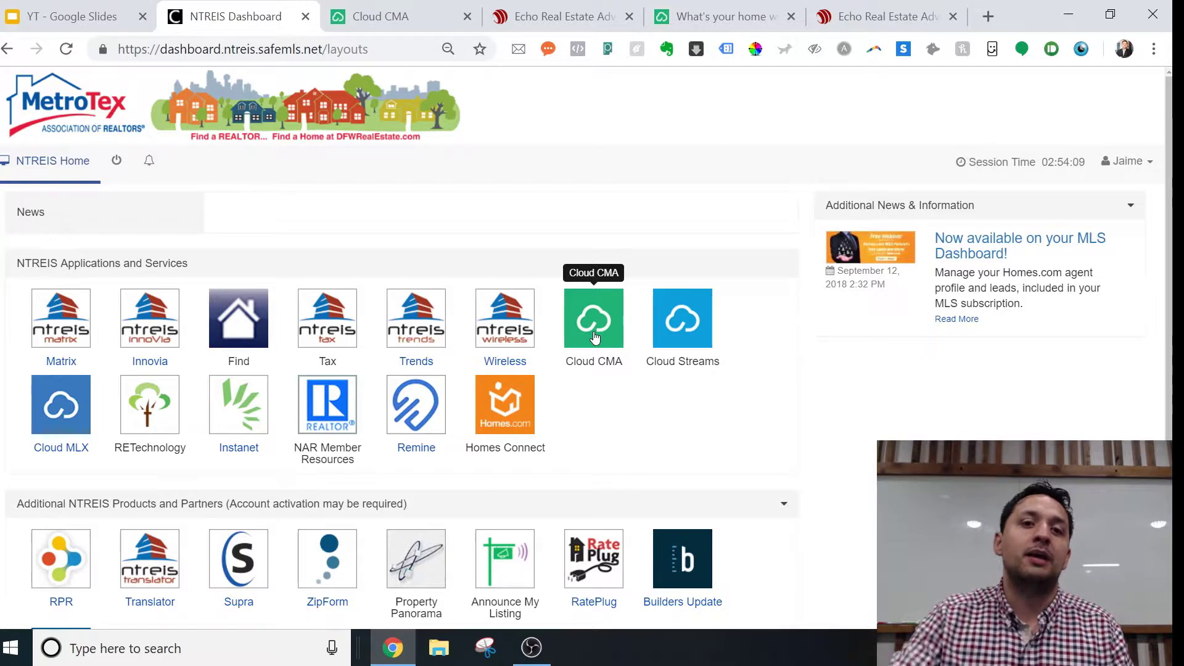
# Launch Cloud CMA from the NTREIS dashboard and bring its tab forward
pyautogui.click(594, 336)
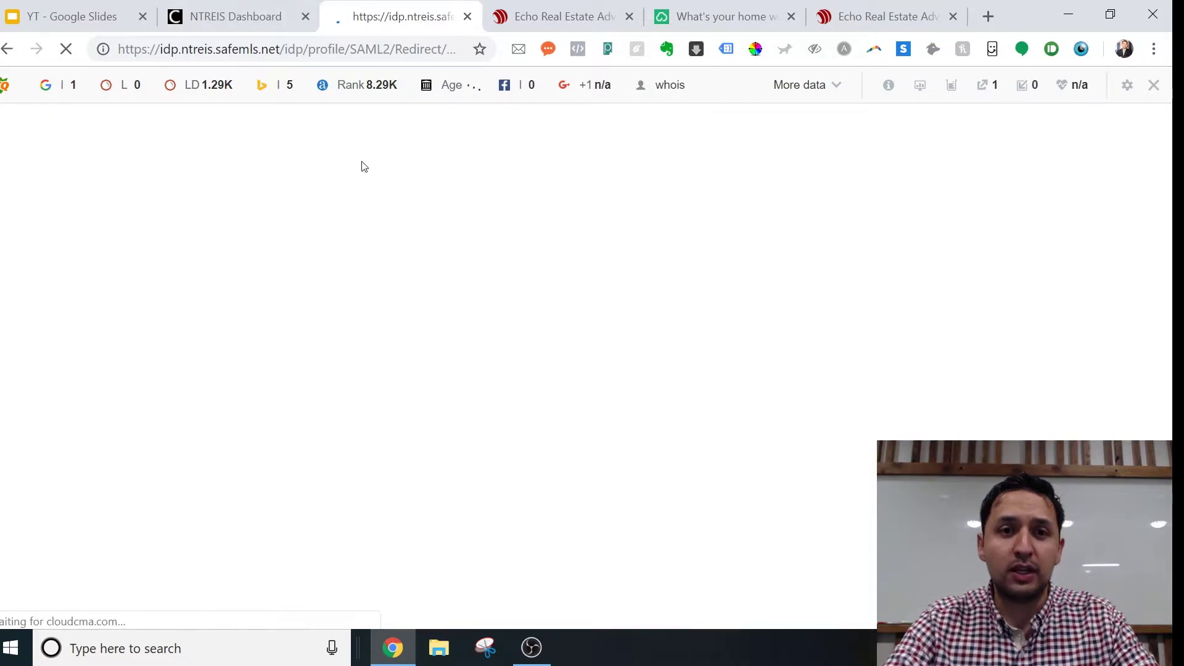
pyautogui.click(247, 12)
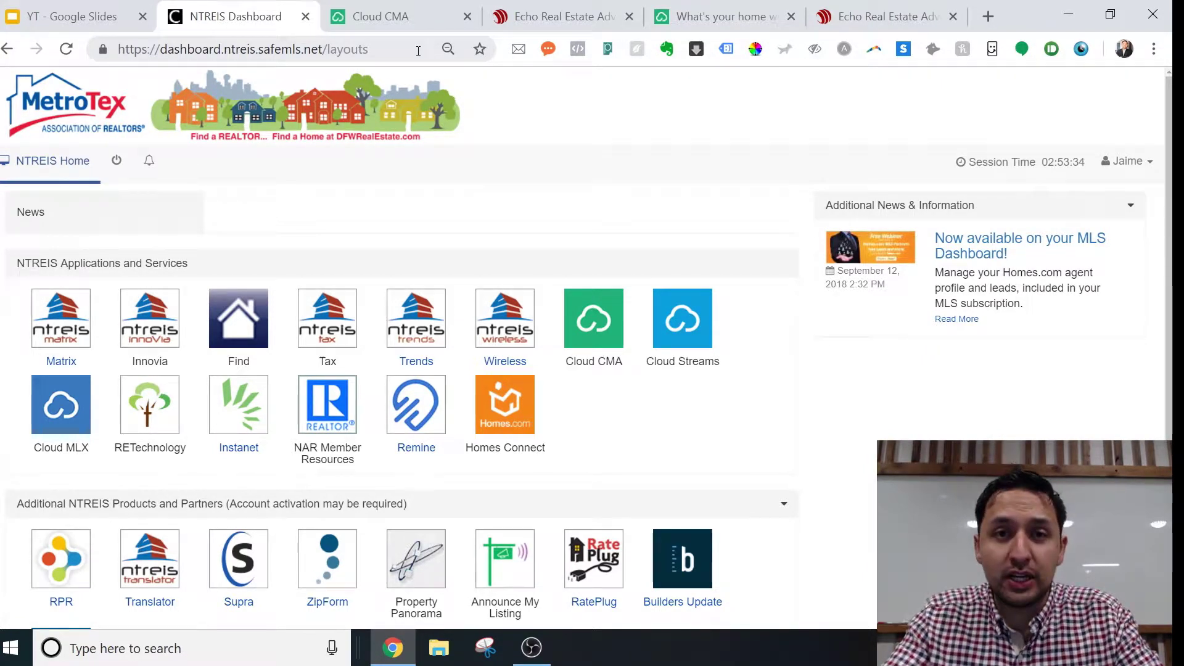
pyautogui.click(398, 24)
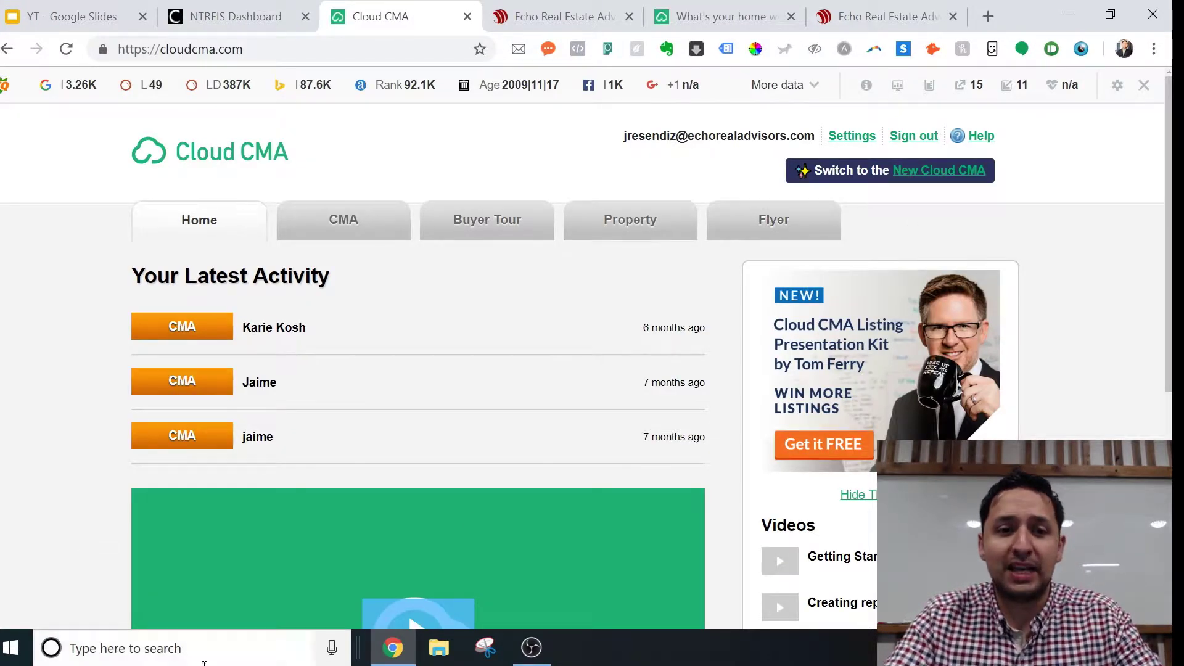
# Select the What's my home worth? website link under Settings > Lead Gen, then start a new tab
pyautogui.click(857, 140)
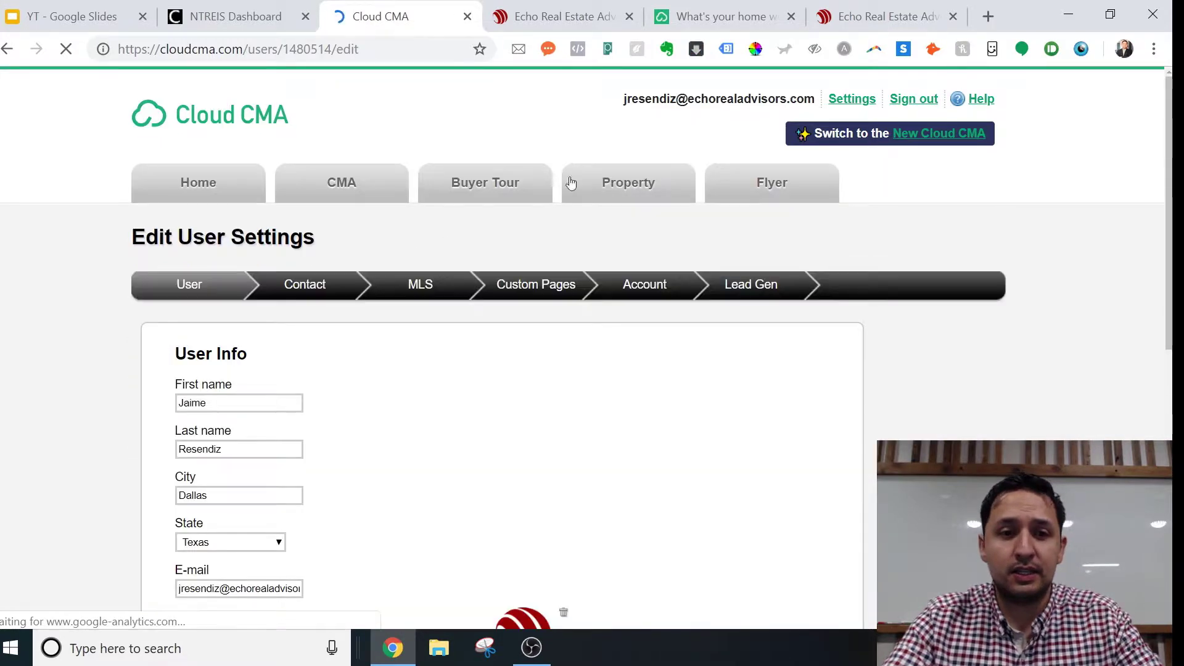
pyautogui.click(749, 329)
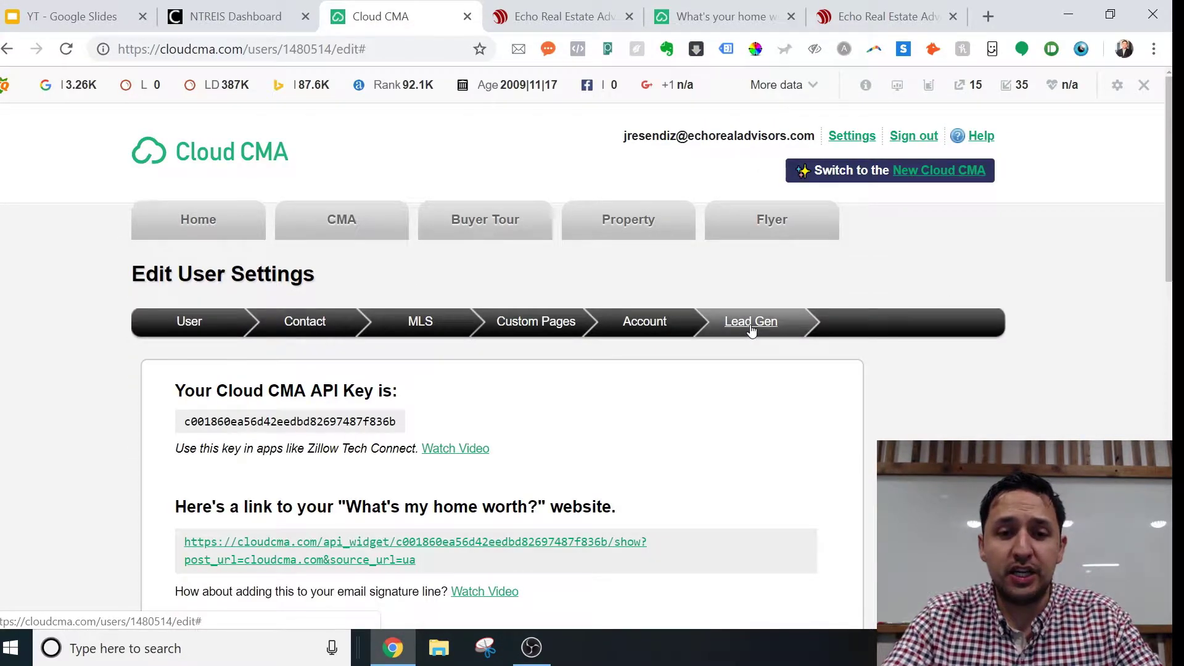
pyautogui.scroll(-5, 1166, 219)
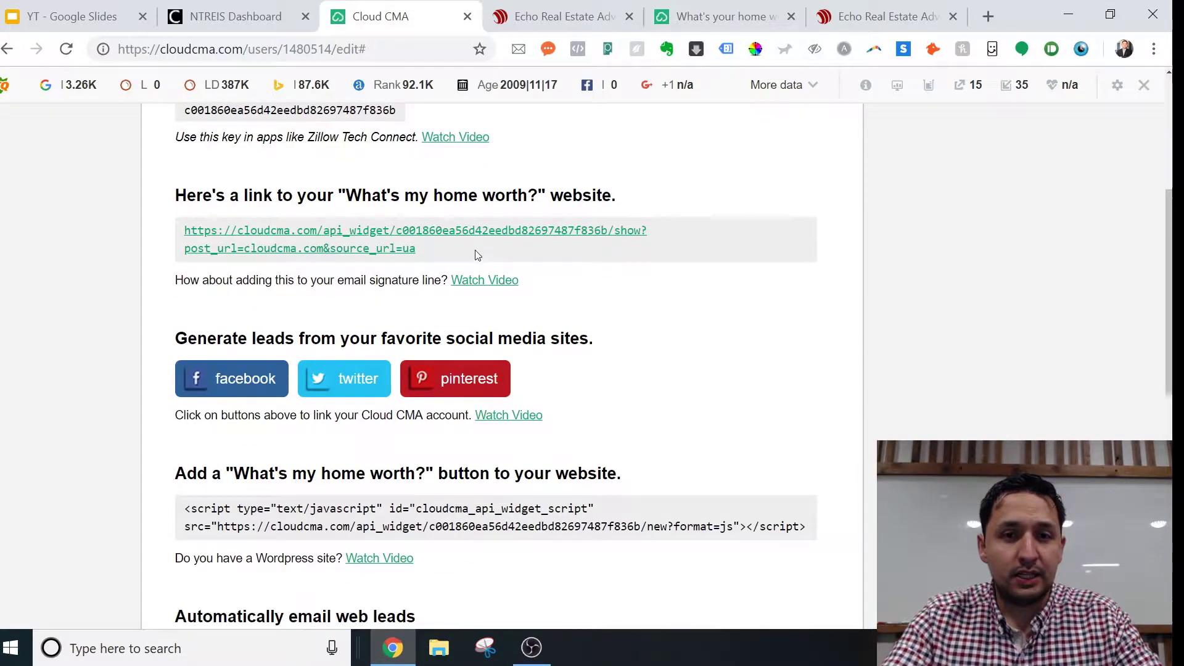
pyautogui.moveTo(452, 244); pyautogui.dragTo(157, 228)
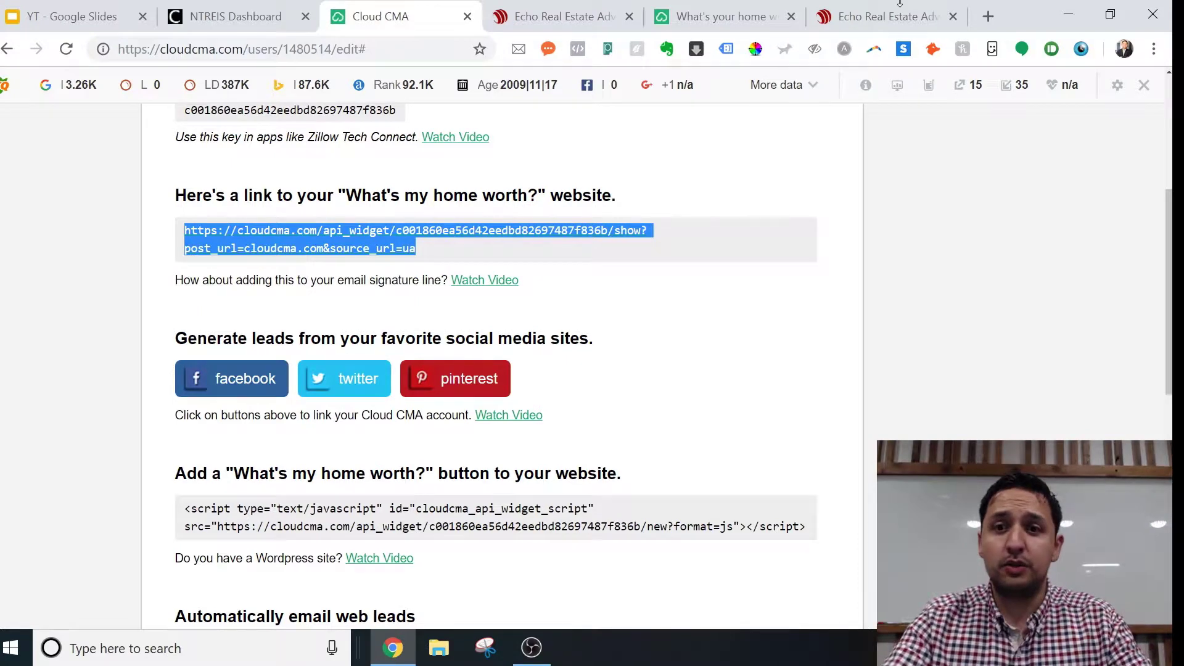
pyautogui.click(982, 18)
# Load the pasted home-worth link and click into the property address field
pyautogui.hotkey('ctrl', 'v')
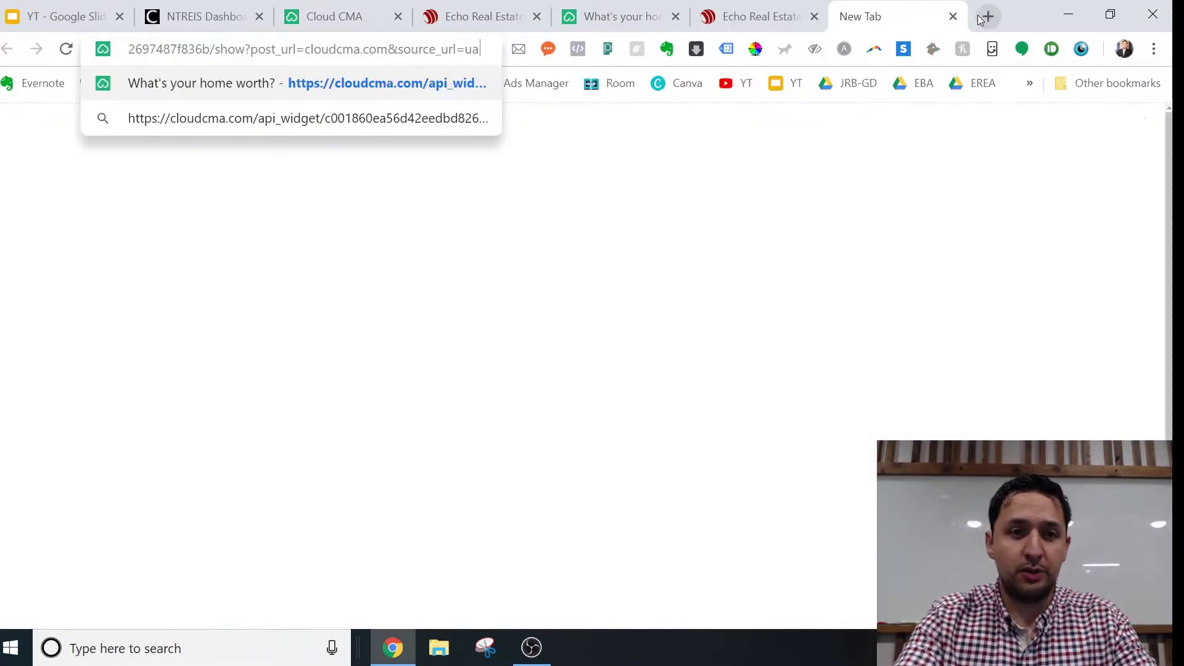
pyautogui.press('Return')
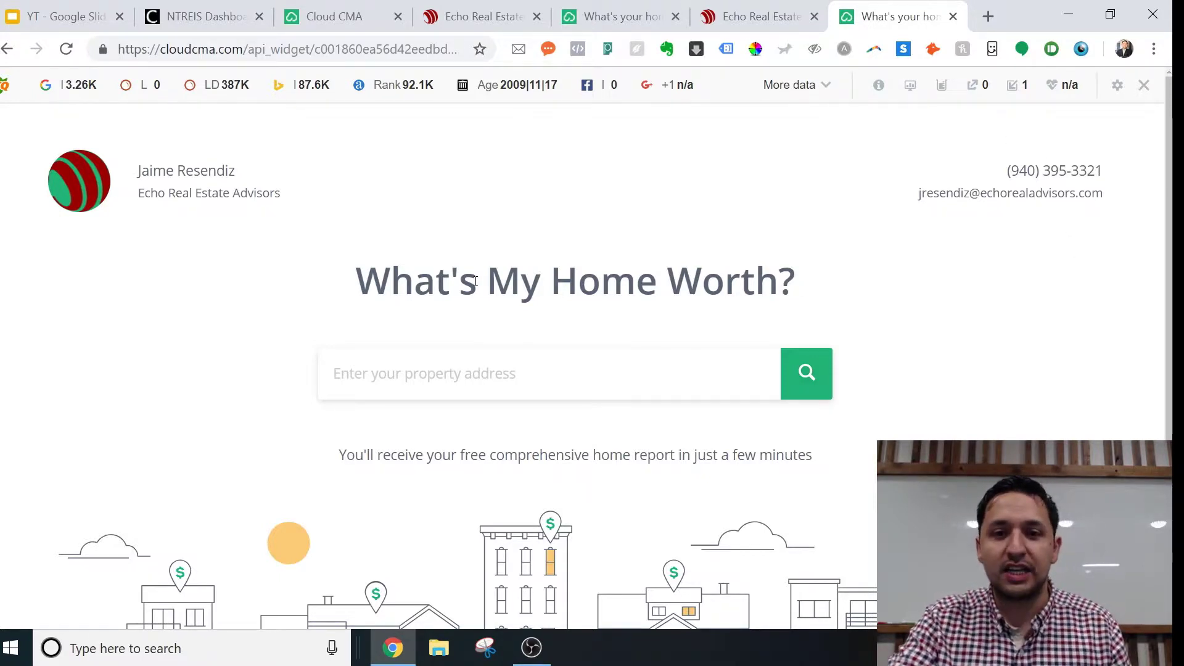
pyautogui.click(396, 371)
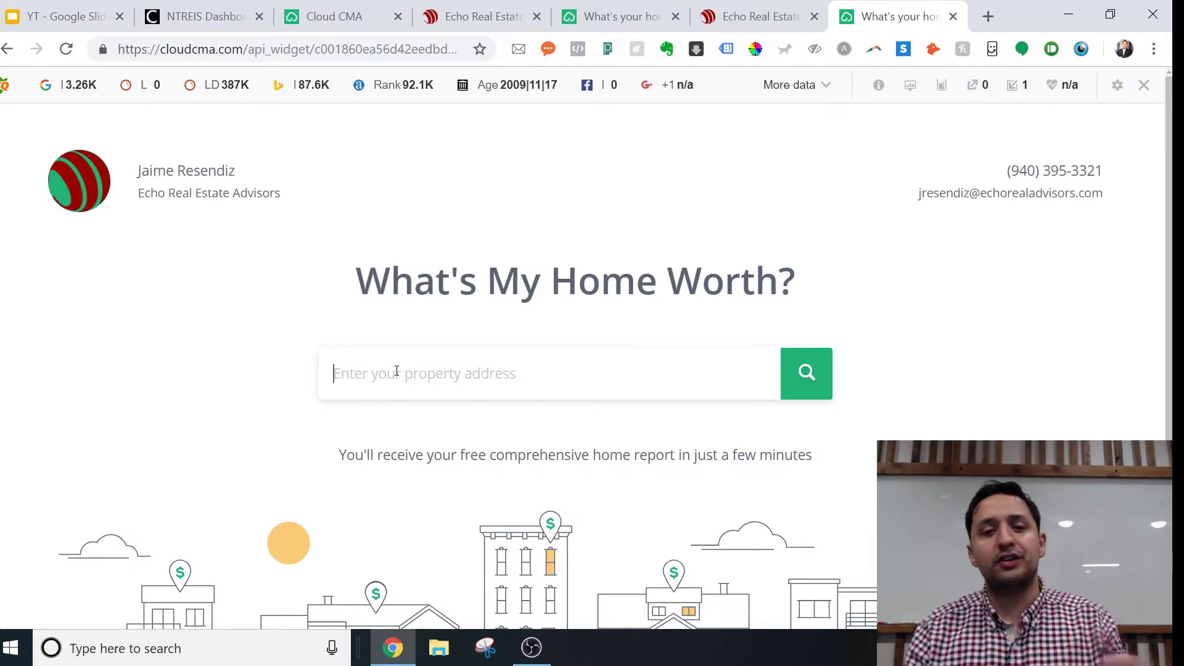
pyautogui.write('1524')
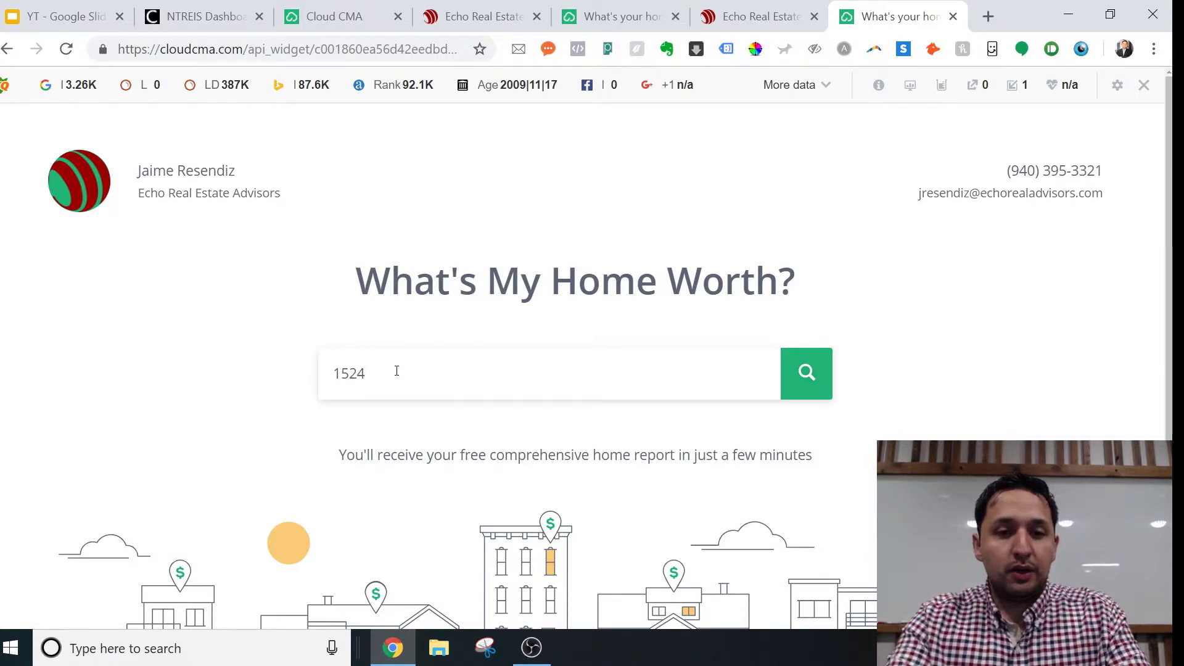
pyautogui.write(' van ')
pyautogui.write('wink')
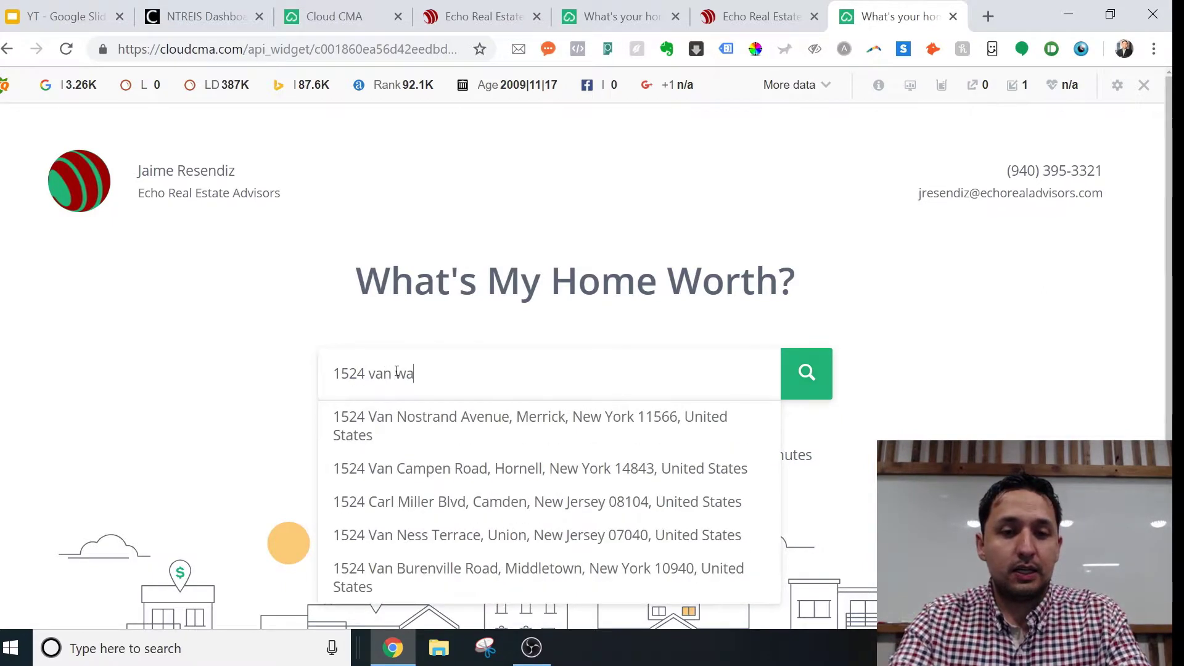
pyautogui.write('le ')
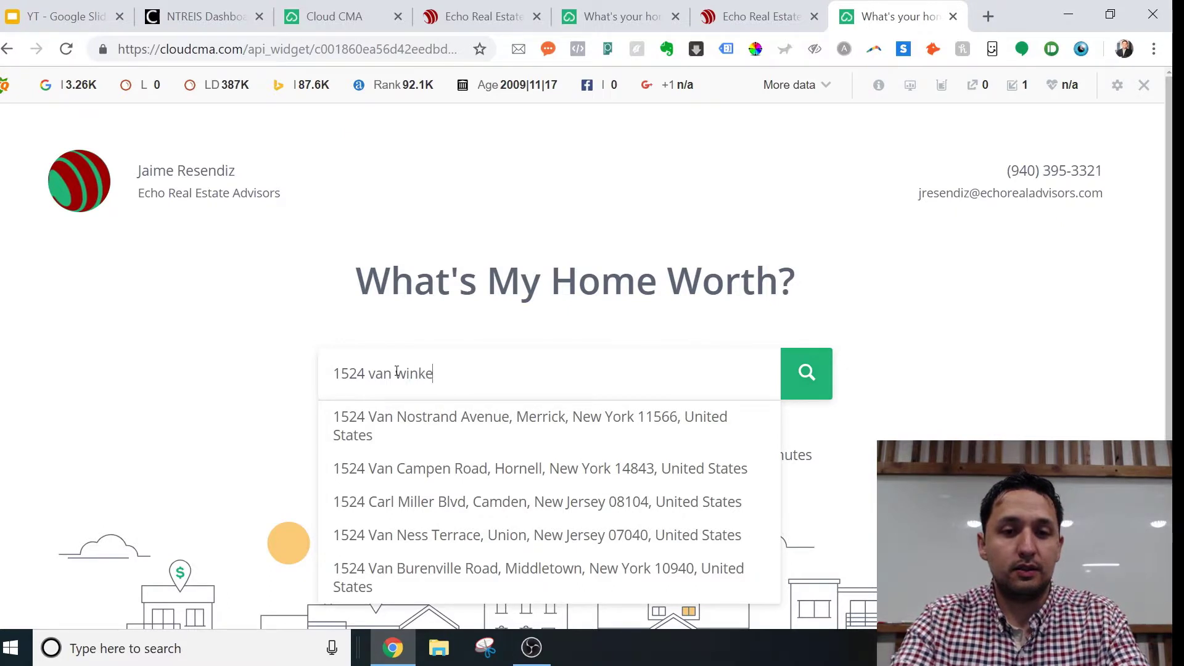
pyautogui.write(', car')
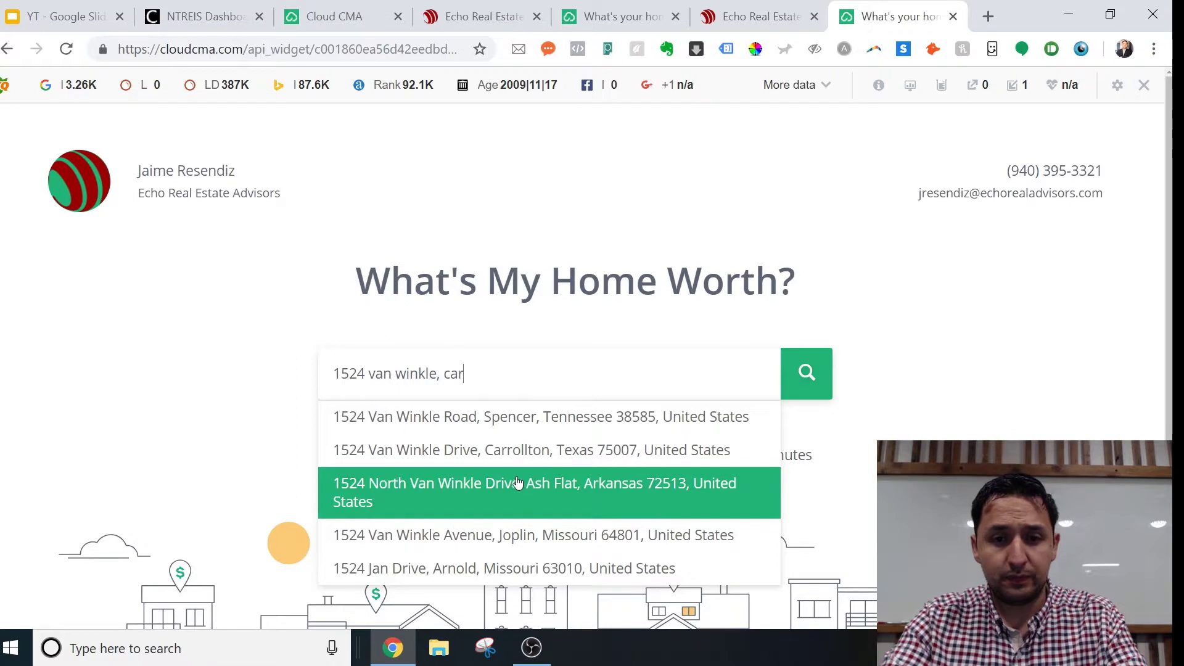
pyautogui.click(520, 450)
pyautogui.click(802, 386)
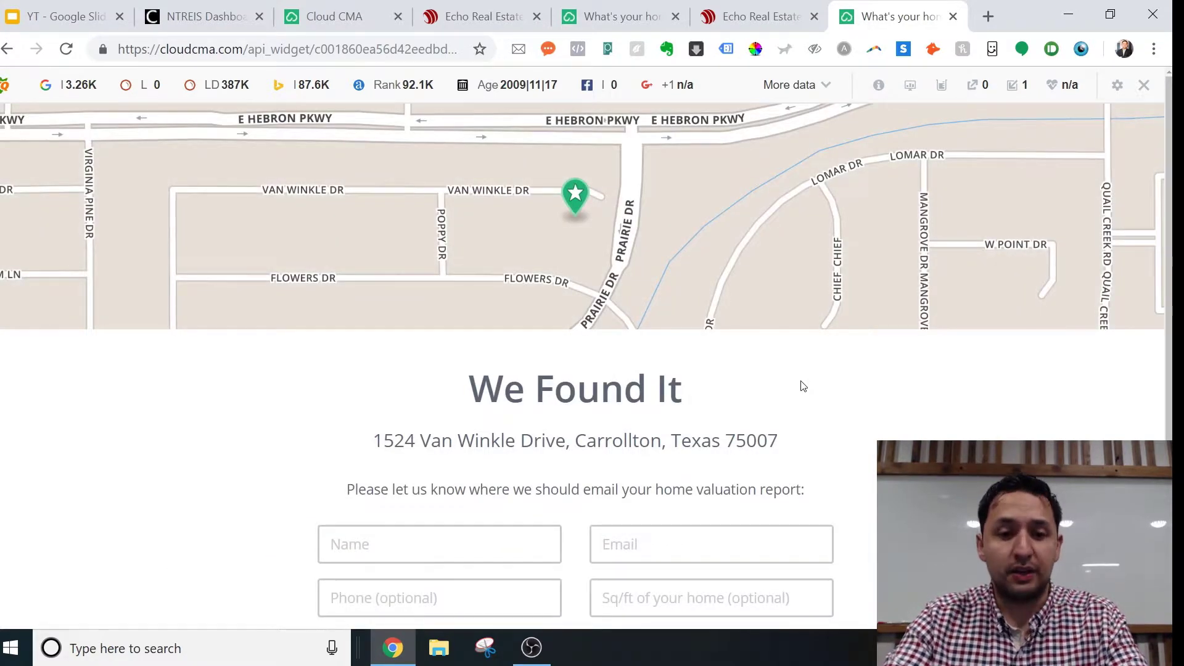
pyautogui.scroll(-2, 899, 406)
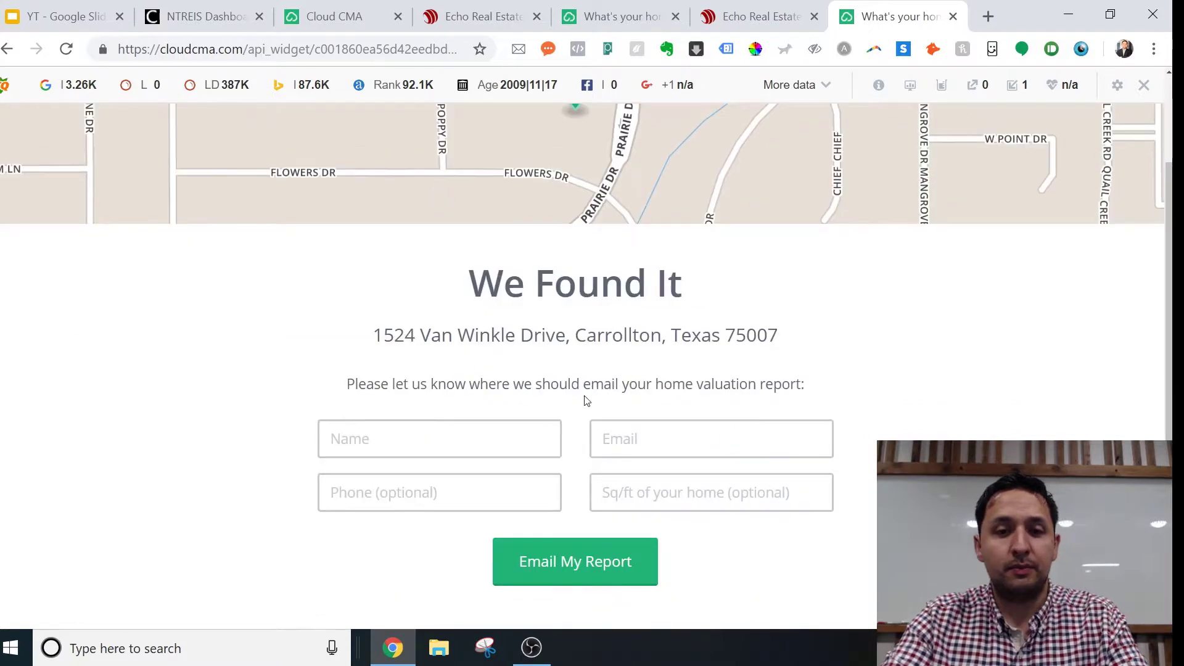
pyautogui.click(478, 436)
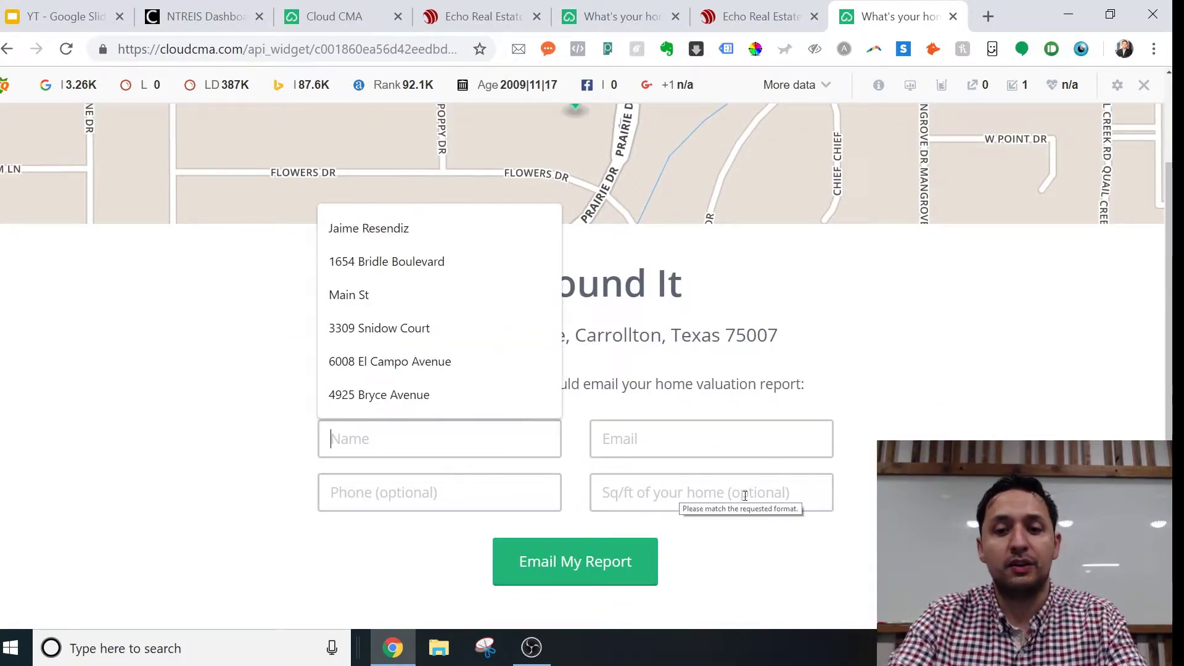
pyautogui.click(787, 491)
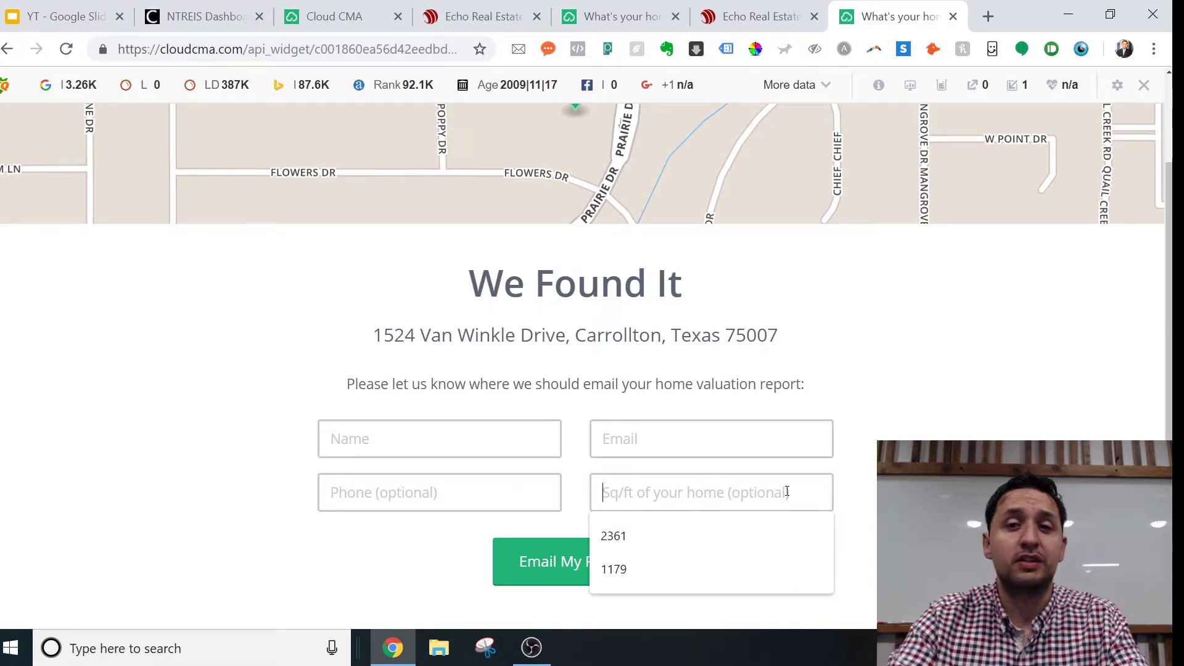
pyautogui.click(464, 571)
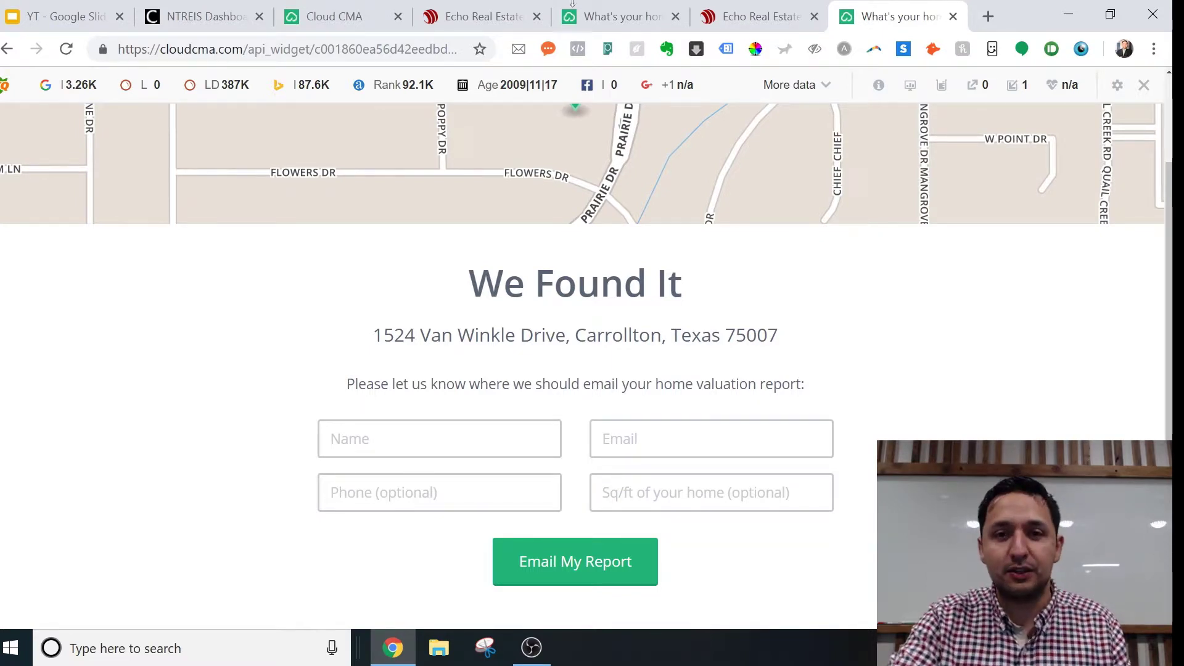
# Load the home-worth widget link in the new tab and select its full address
pyautogui.scroll(2, 783, 416)
pyautogui.click(7, 49)
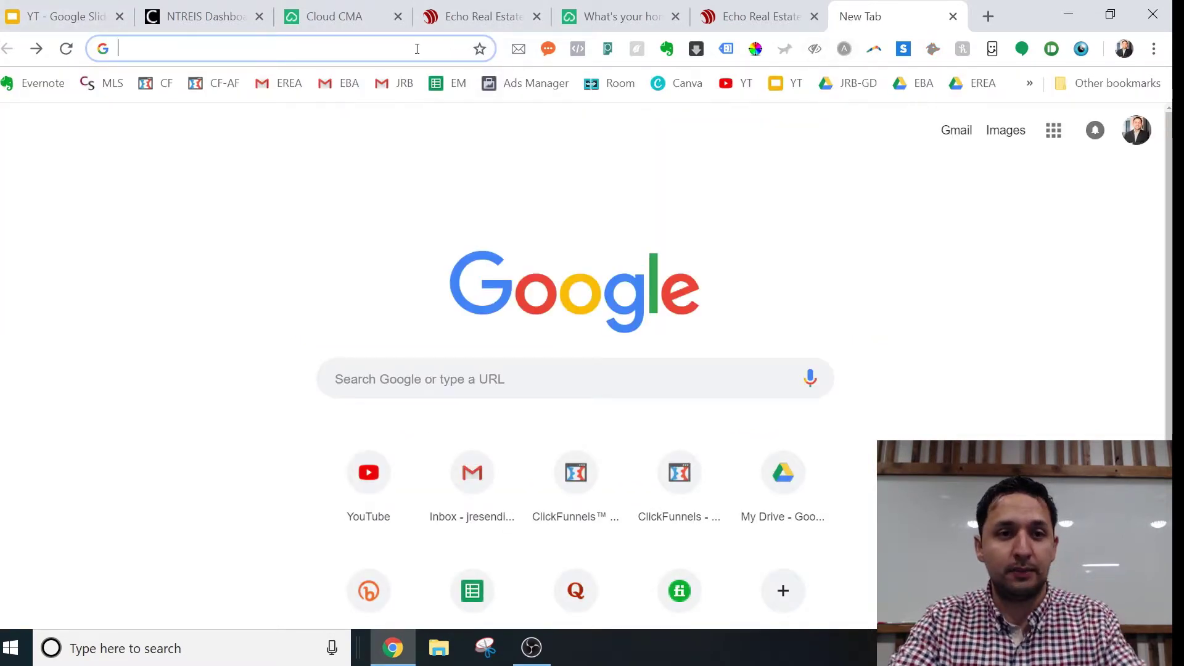
pyautogui.hotkey('ctrl', 'v')
pyautogui.press('Return')
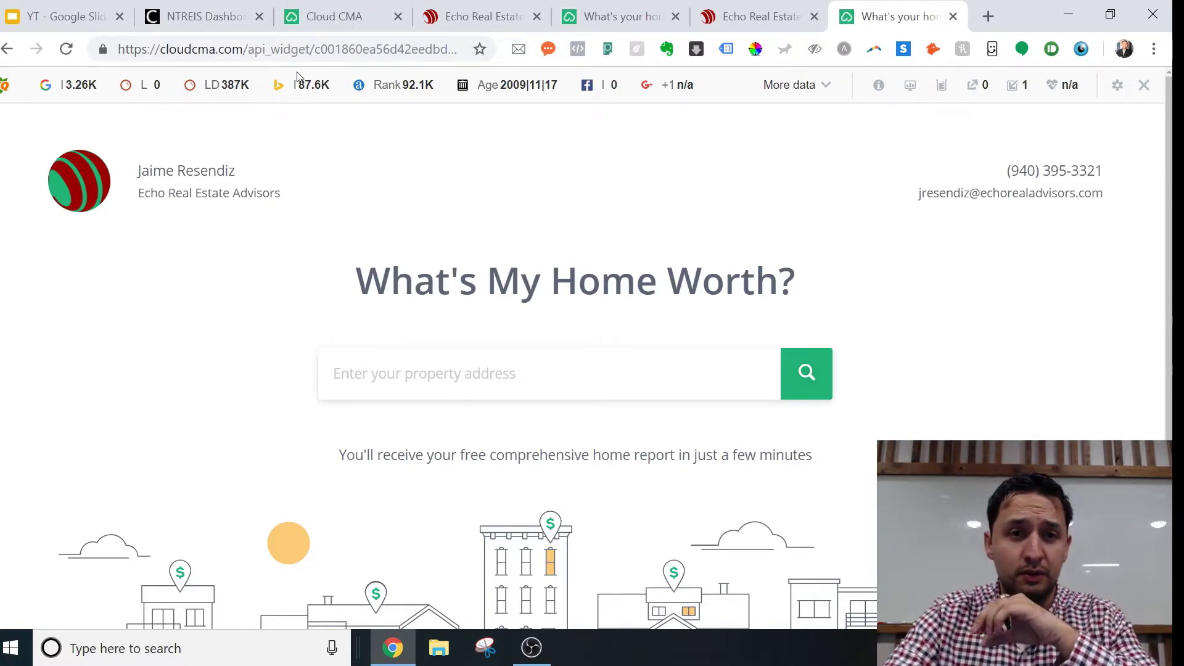
pyautogui.click(287, 50)
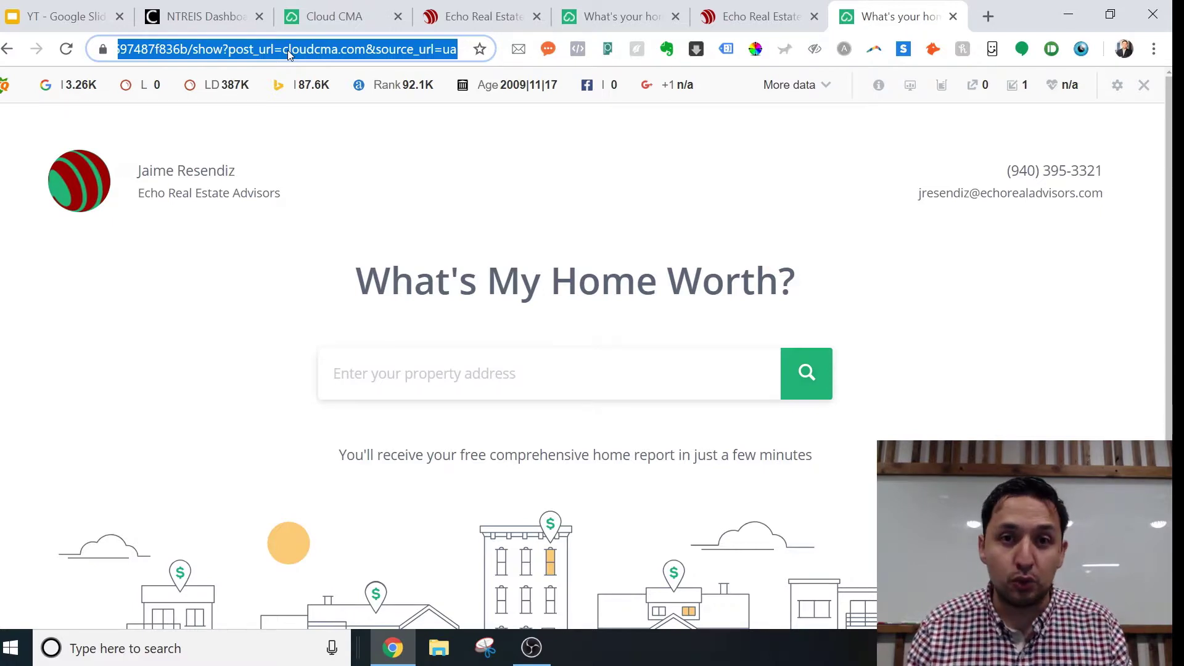
pyautogui.click(620, 17)
# Scroll the Echo Real Estate homepage to the three red buttons and edit Here to Serve
pyautogui.click(454, 23)
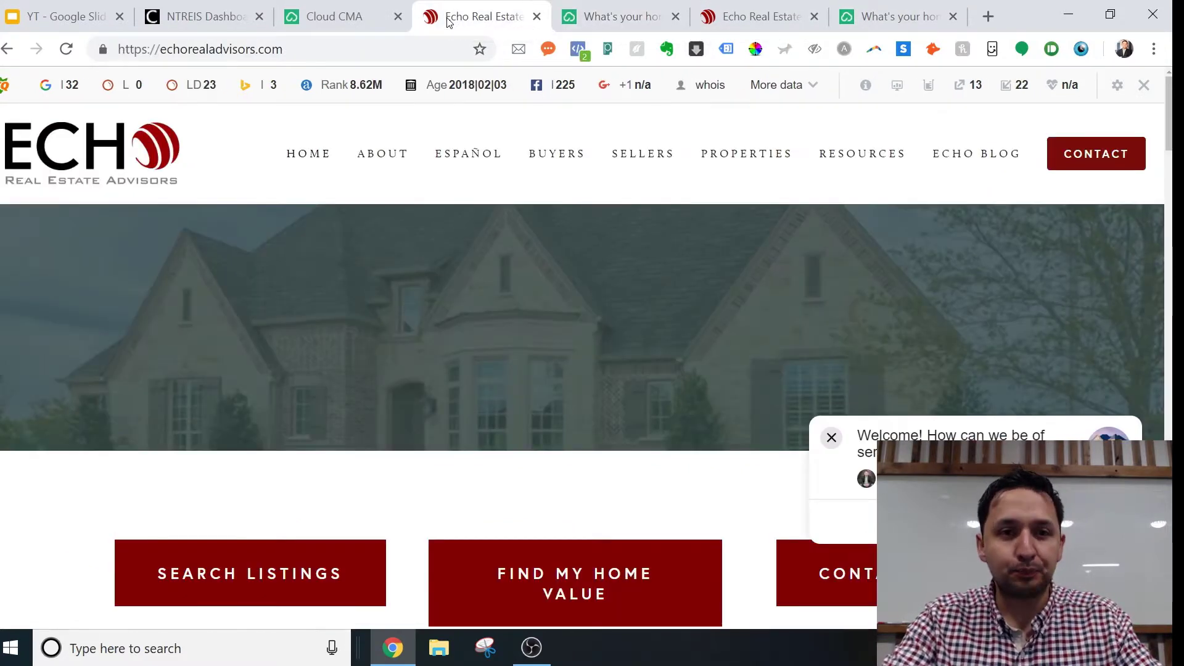
pyautogui.click(339, 14)
pyautogui.moveTo(1170, 283)
pyautogui.mouseDown()
pyautogui.moveTo(1170, 245)
pyautogui.moveTo(1170, 273)
pyautogui.mouseUp()
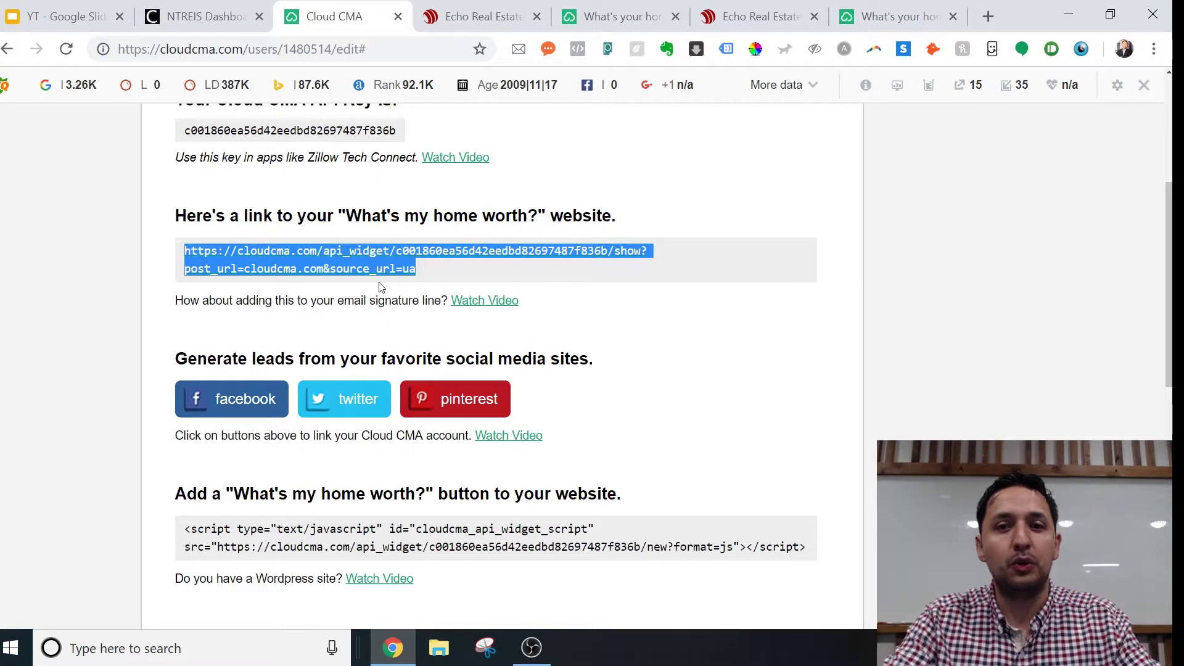
pyautogui.click(737, 7)
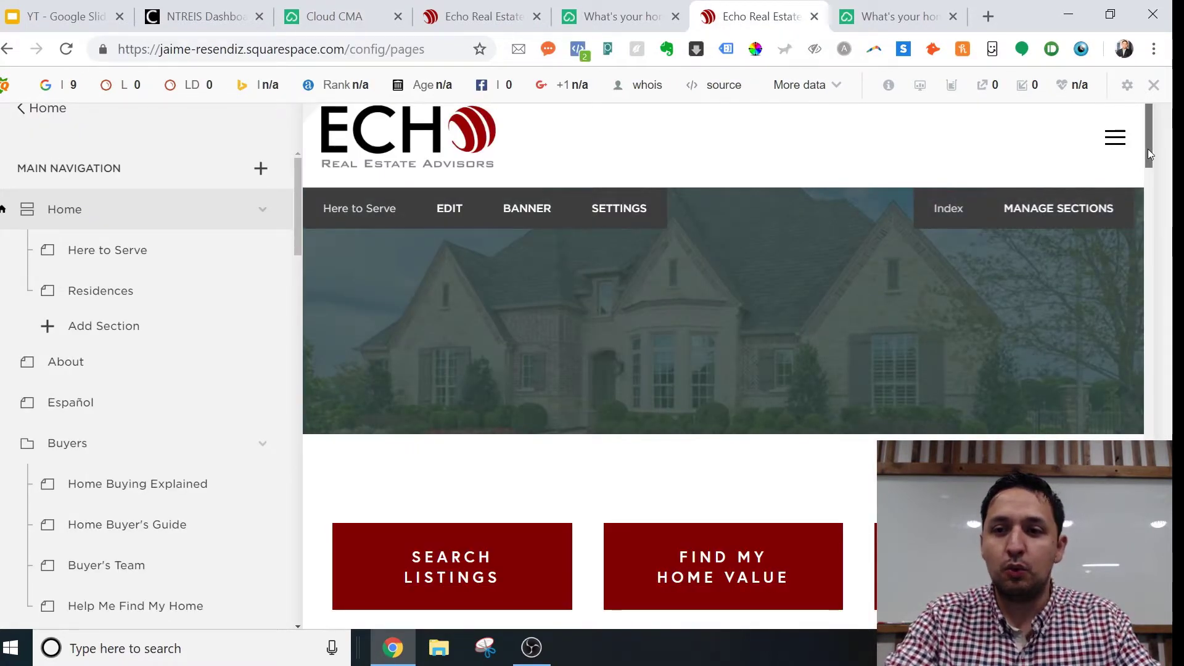
pyautogui.moveTo(1148, 149); pyautogui.dragTo(1148, 181)
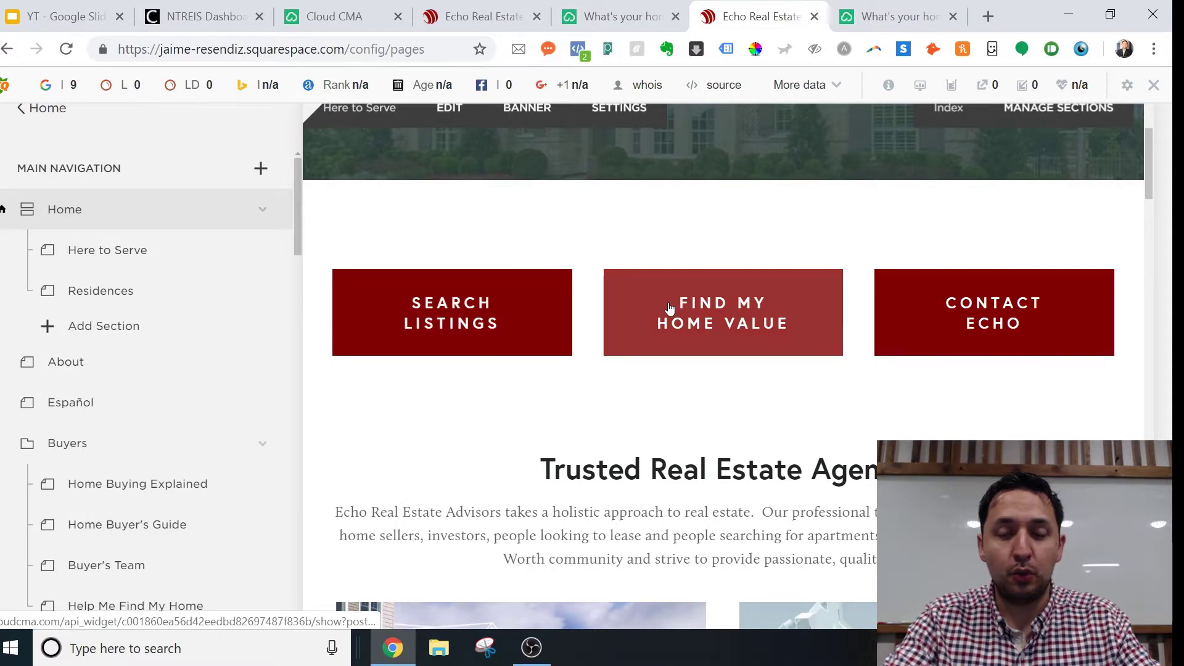
pyautogui.moveTo(259, 268)
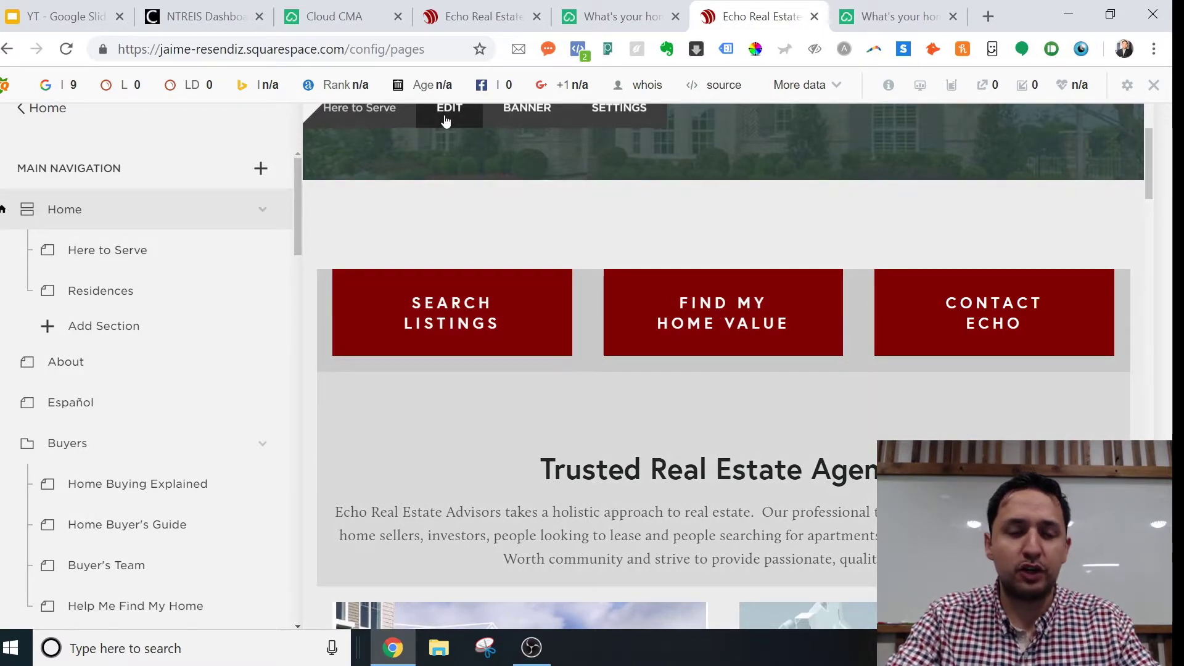
pyautogui.click(445, 120)
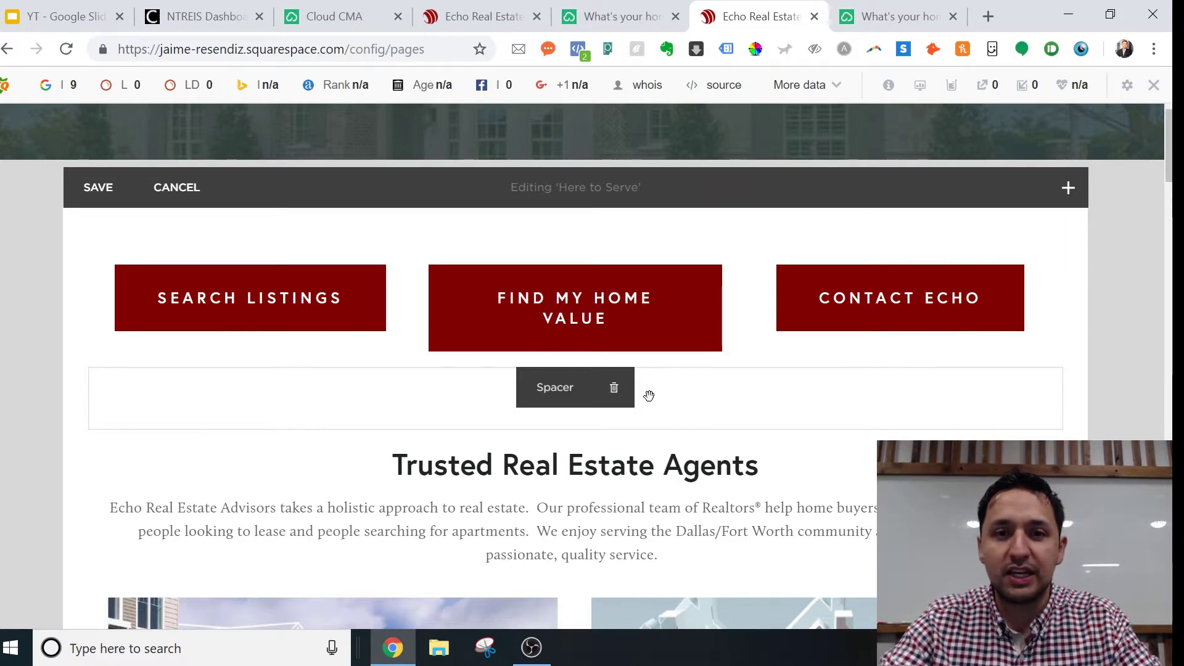
# Insert a new Button block beneath the three red buttons
pyautogui.moveTo(649, 395); pyautogui.dragTo(84, 370)
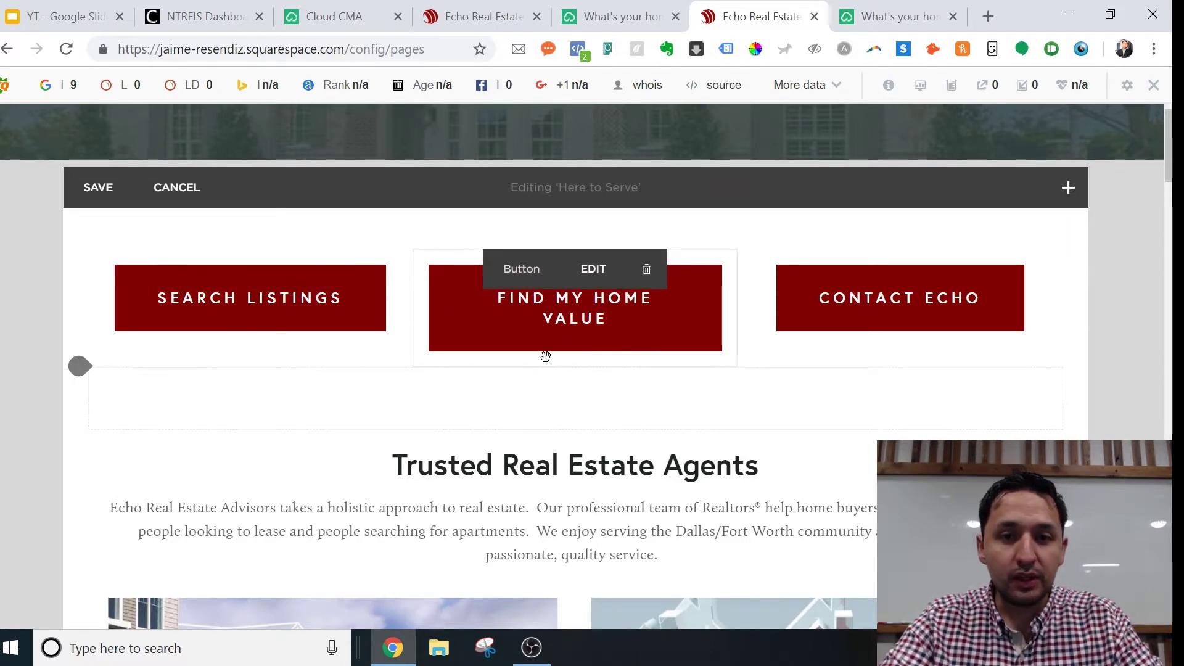
pyautogui.click(87, 365)
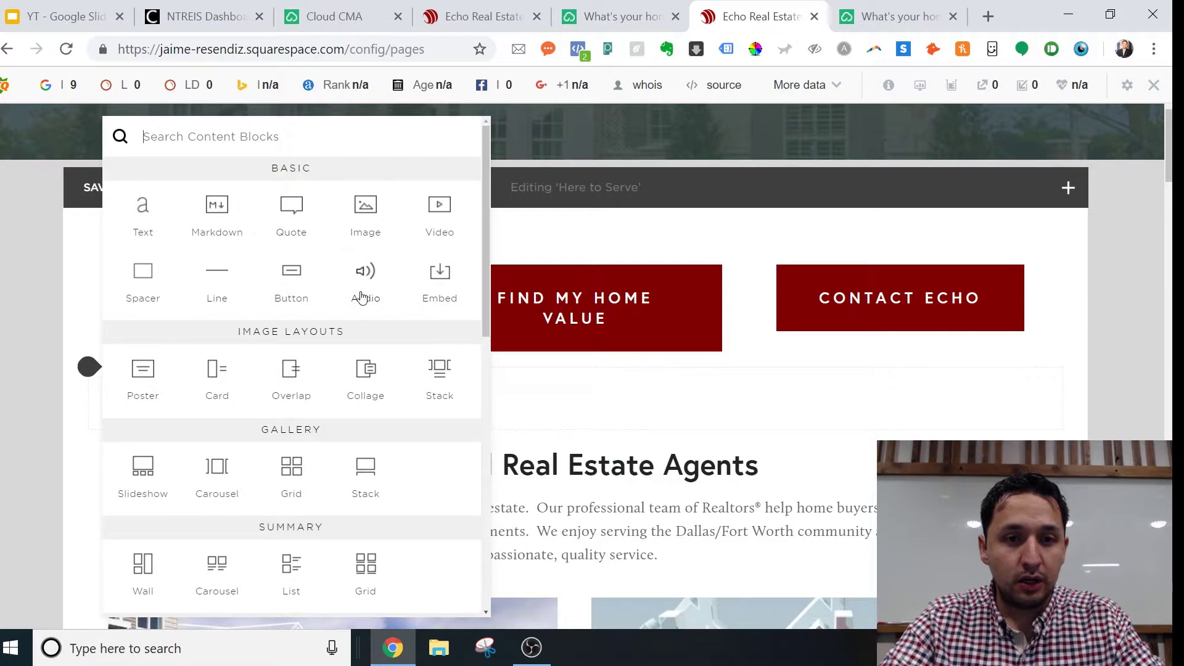
pyautogui.click(293, 271)
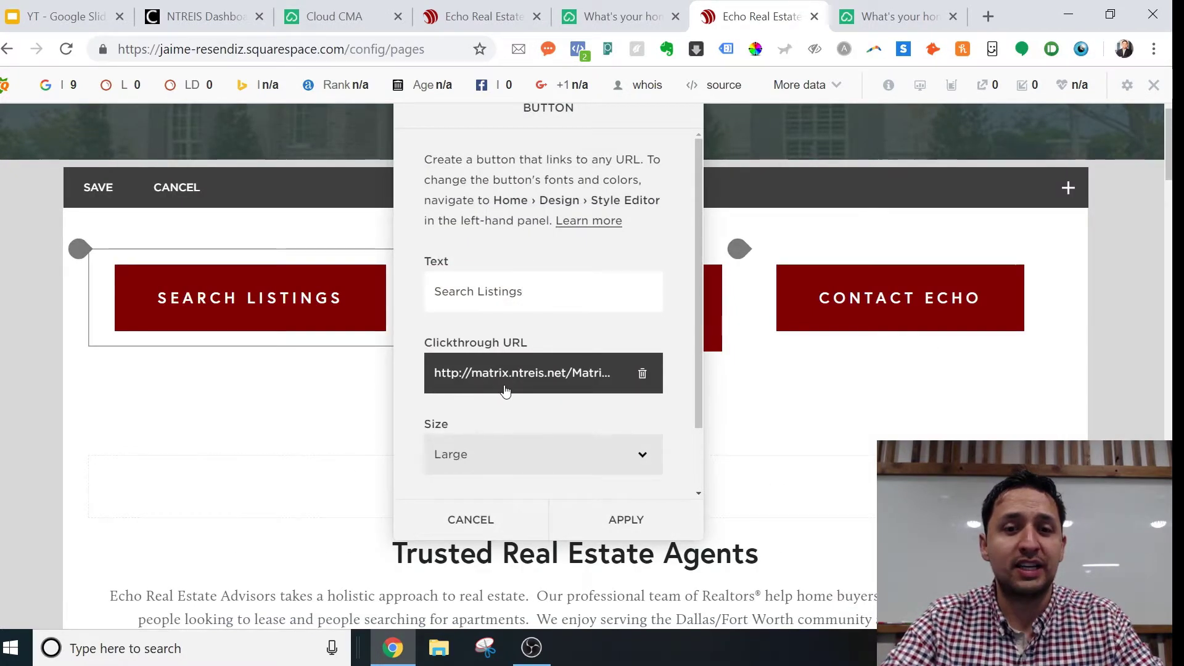
# Replace the Search Listings button's link with the Cloud CMA URL and apply it
pyautogui.click(480, 374)
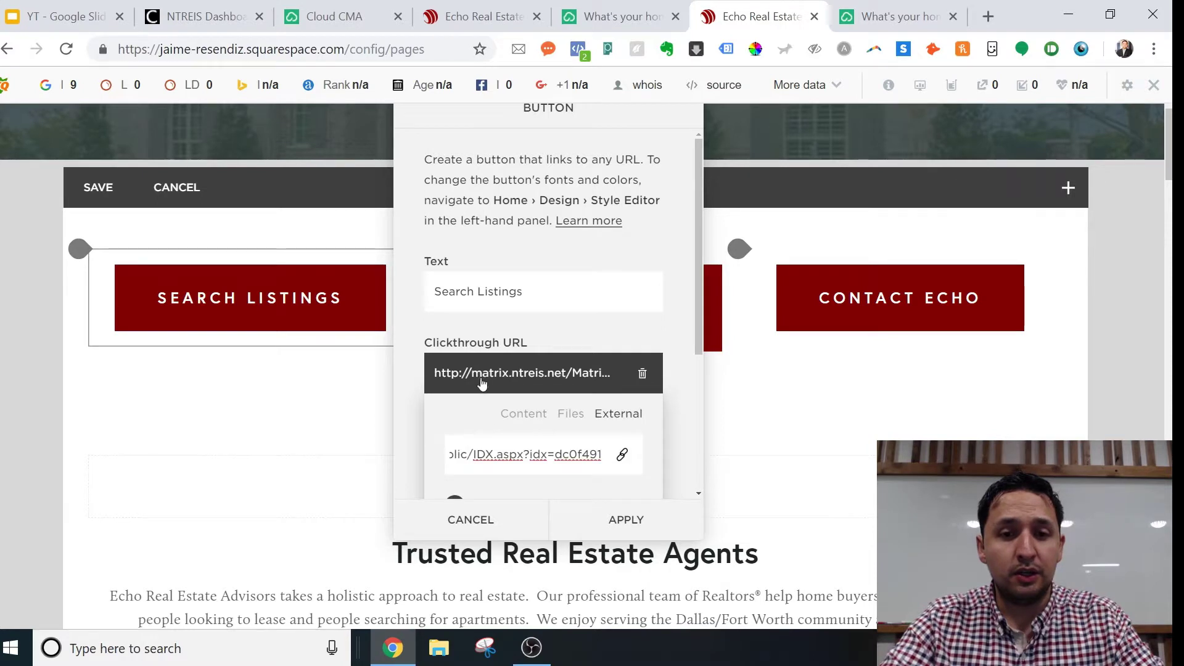
pyautogui.hotkey('ctrl', 'a')
pyautogui.hotkey('ctrl', 'v')
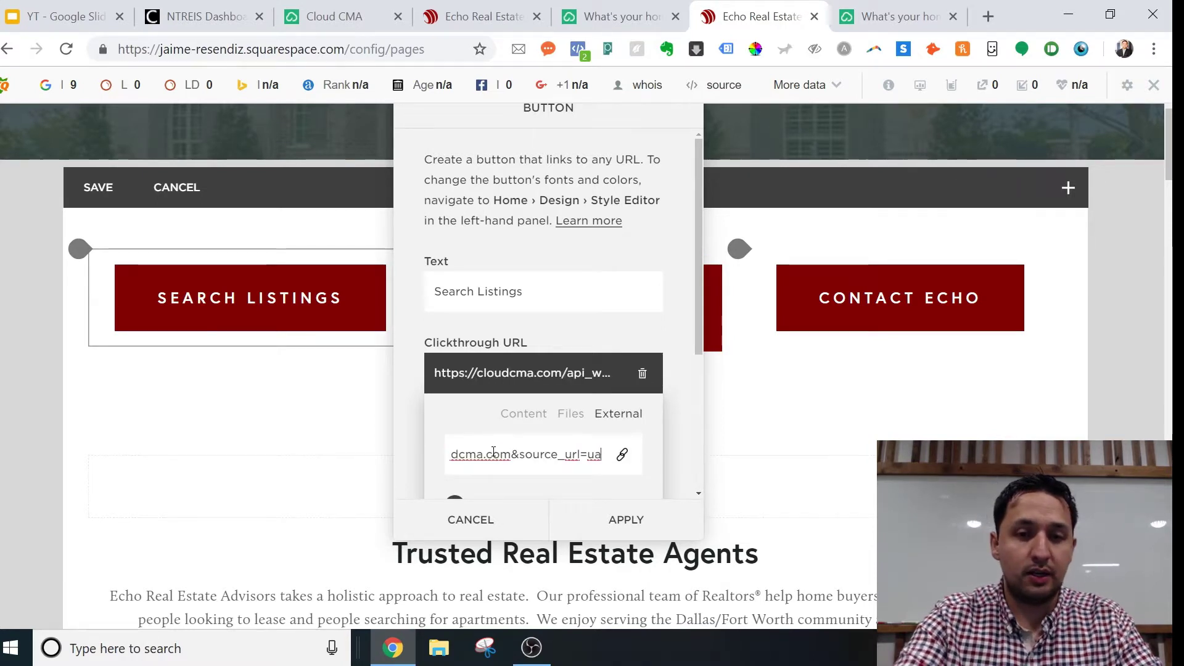
pyautogui.click(624, 520)
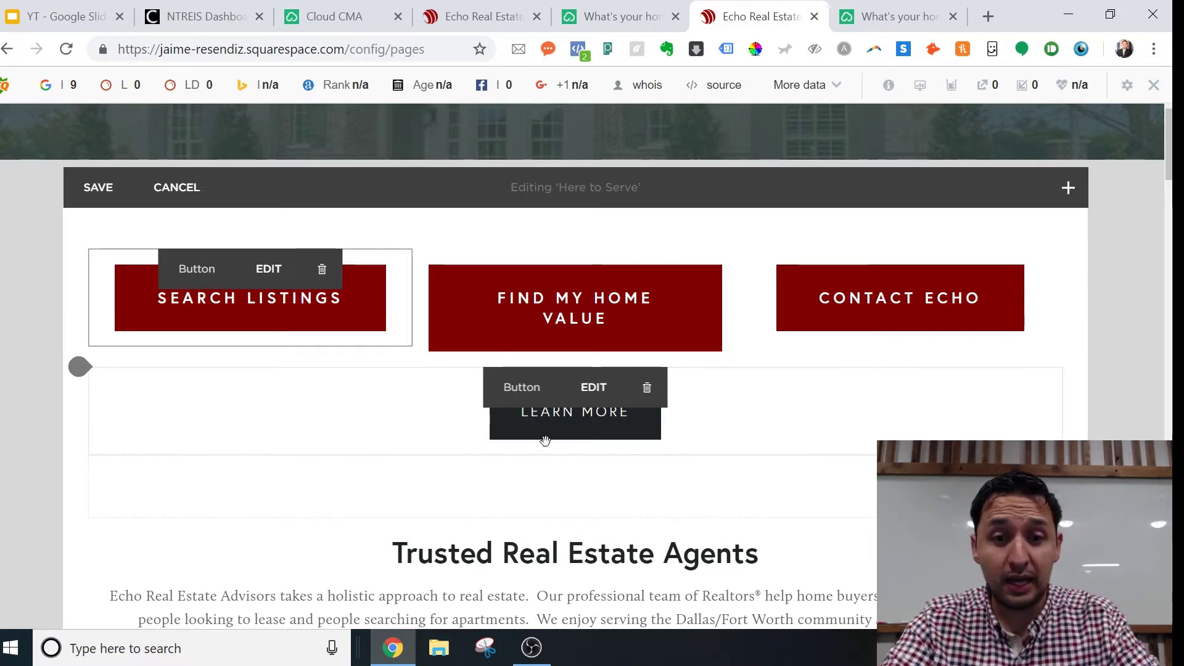
# Select 'Trusted' in the heading and paste the Cloud CMA link into its link settings
pyautogui.click(461, 554)
pyautogui.doubleClick(462, 553)
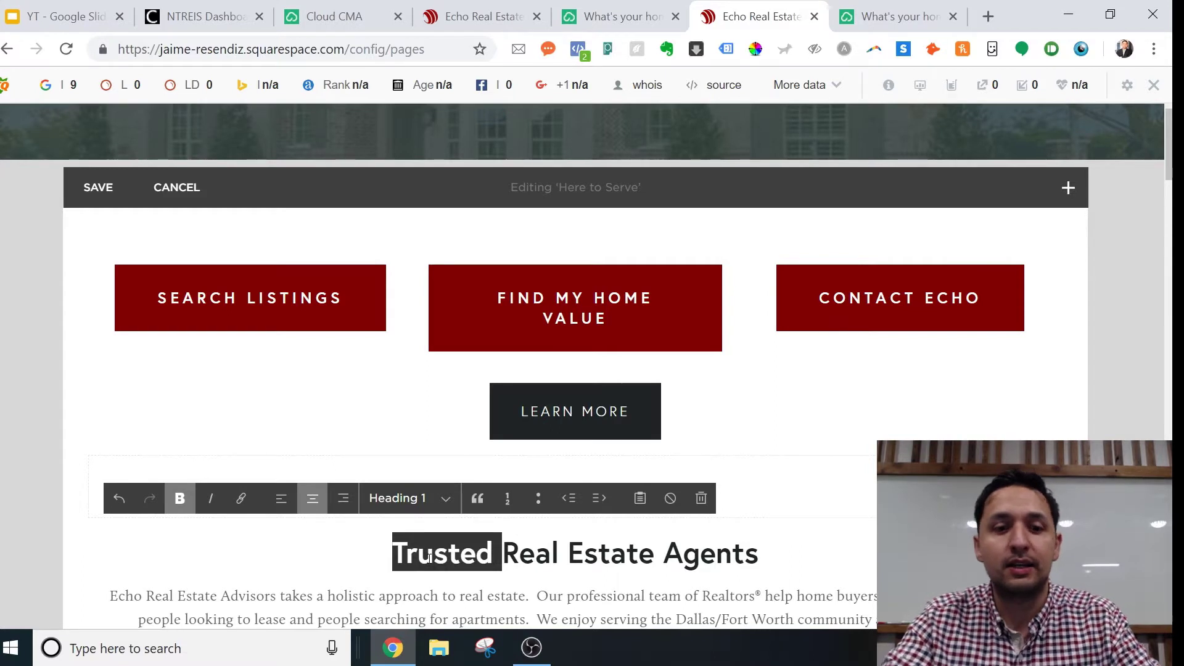
pyautogui.click(240, 502)
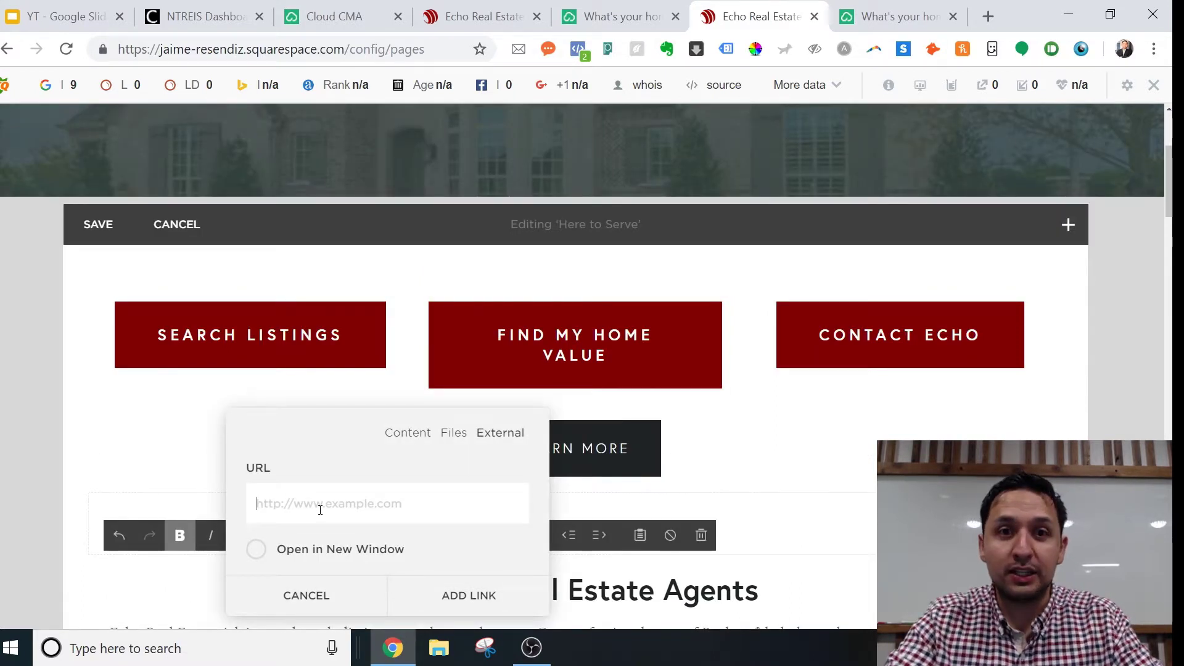
pyautogui.hotkey('ctrl', 'v')
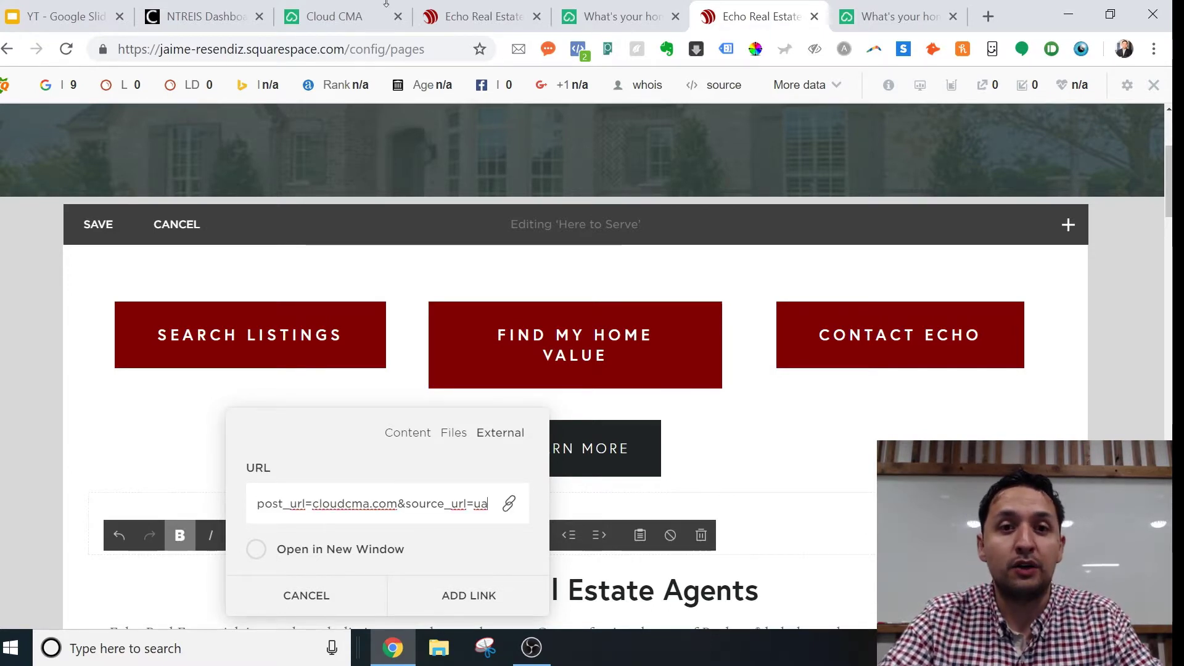
pyautogui.click(609, 19)
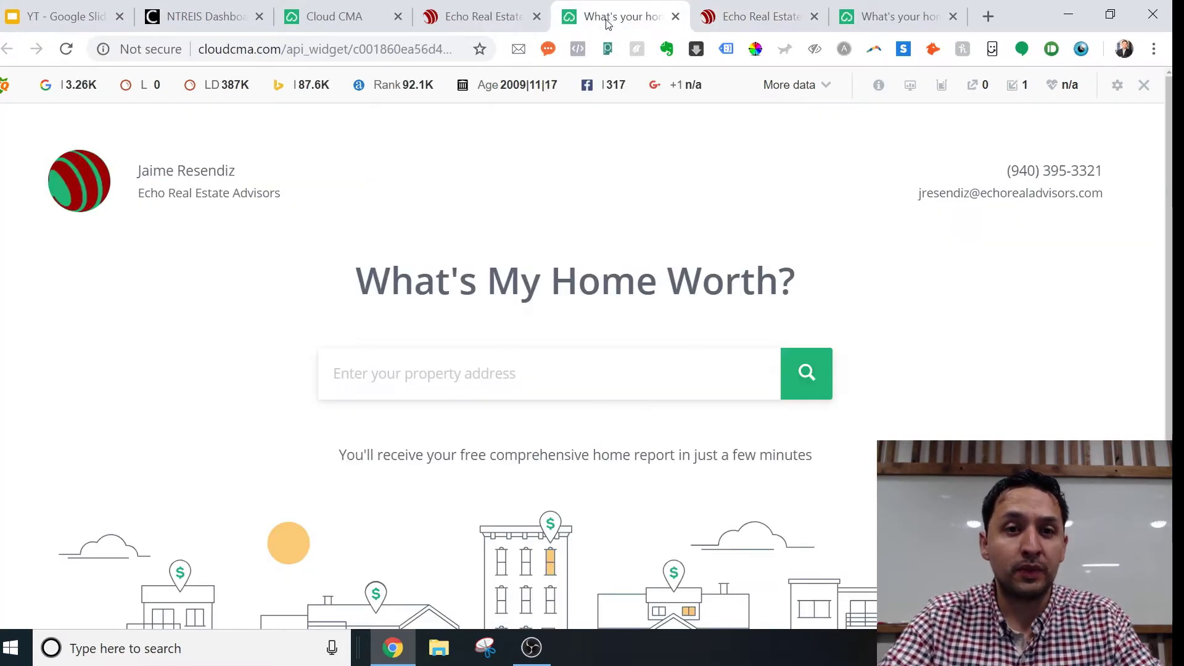
# Select the full embed script under 'Add a What's my home worth? button' in Cloud CMA settings
pyautogui.click(338, 16)
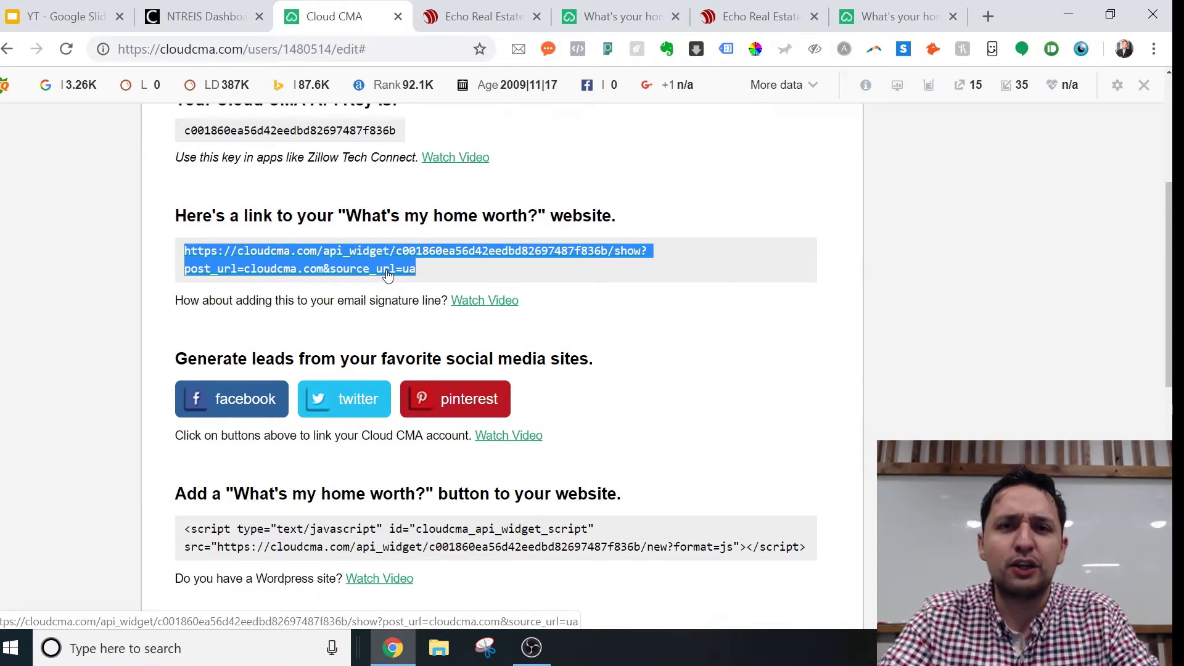
pyautogui.moveTo(1169, 284); pyautogui.dragTo(1169, 355)
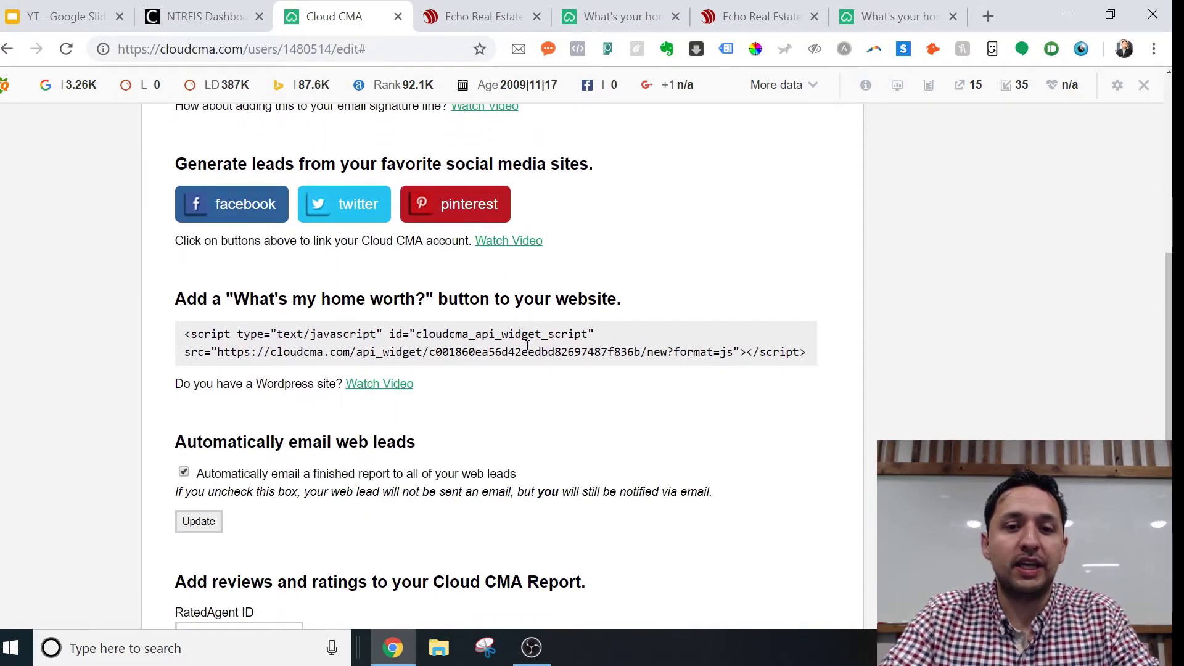
pyautogui.doubleClick(346, 349)
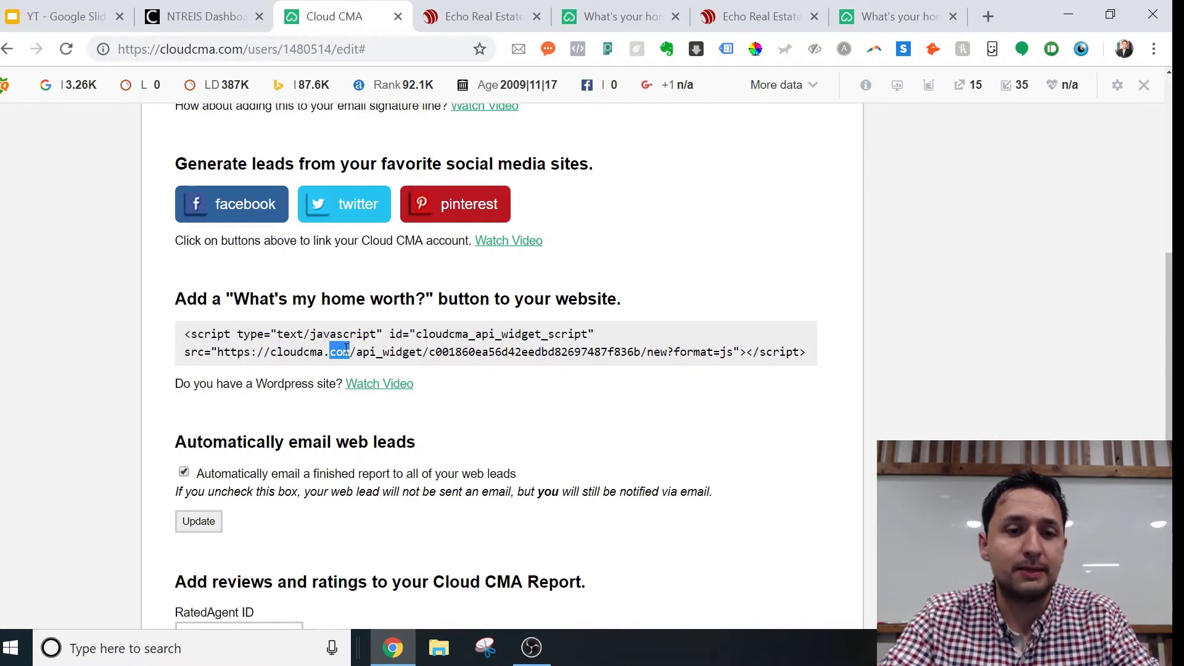
pyautogui.tripleClick(346, 349)
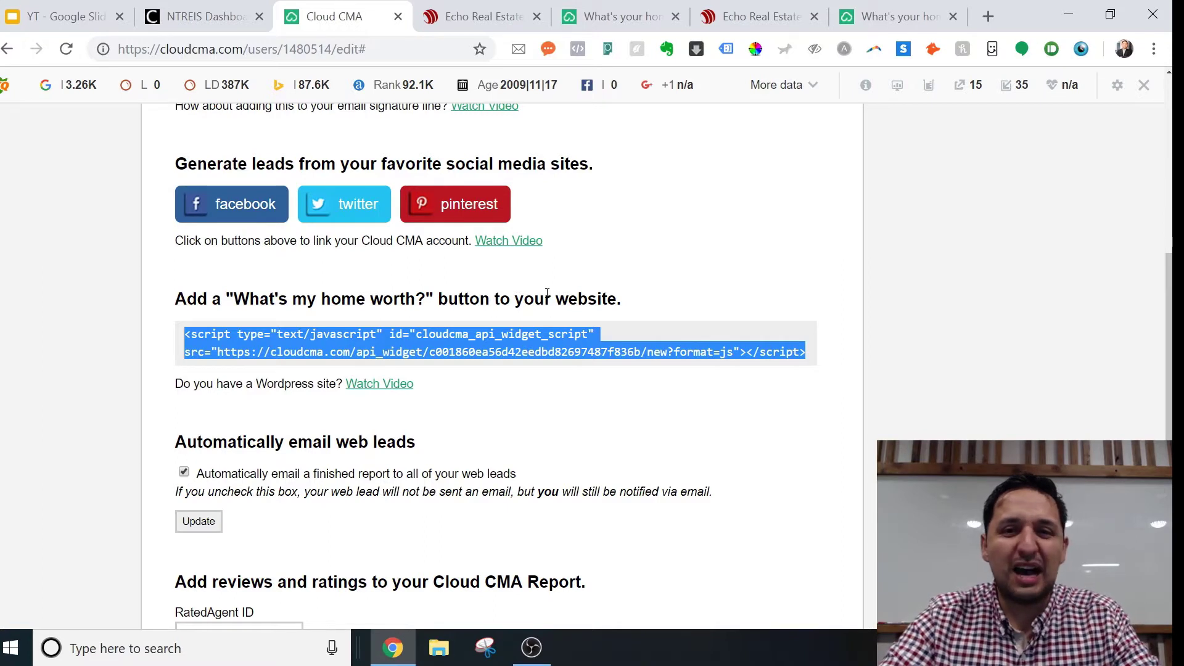
# Cancel the pending link on the heading word 'Trusted' in Squarespace
pyautogui.click(735, 5)
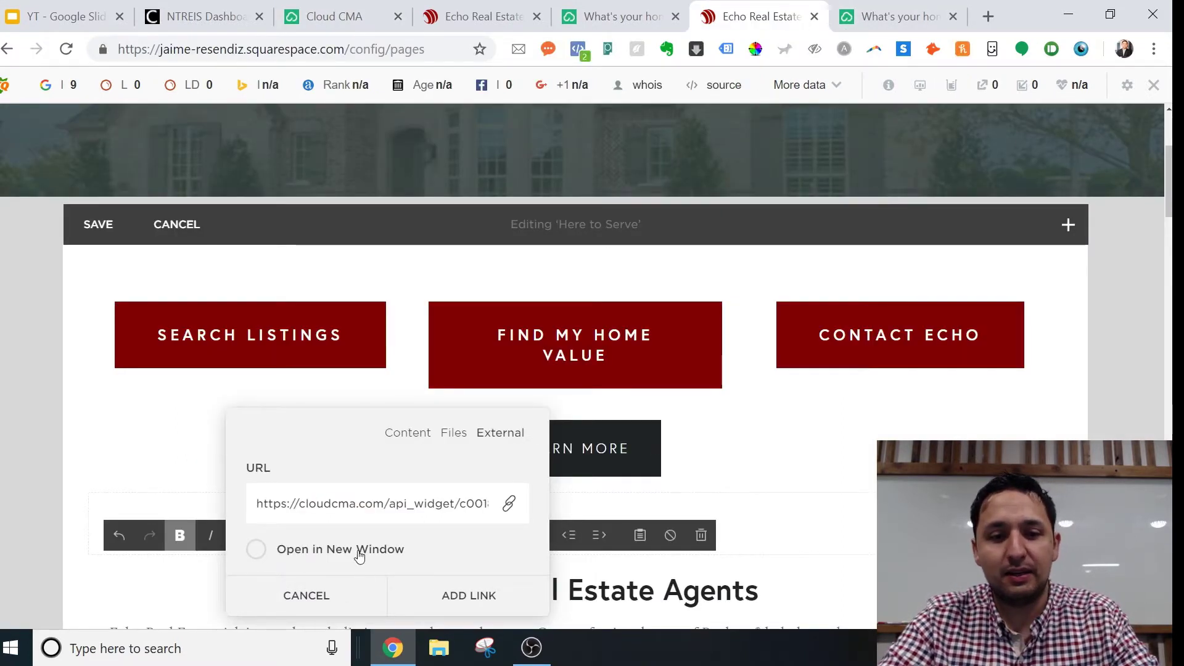
pyautogui.click(341, 599)
pyautogui.moveTo(520, 453)
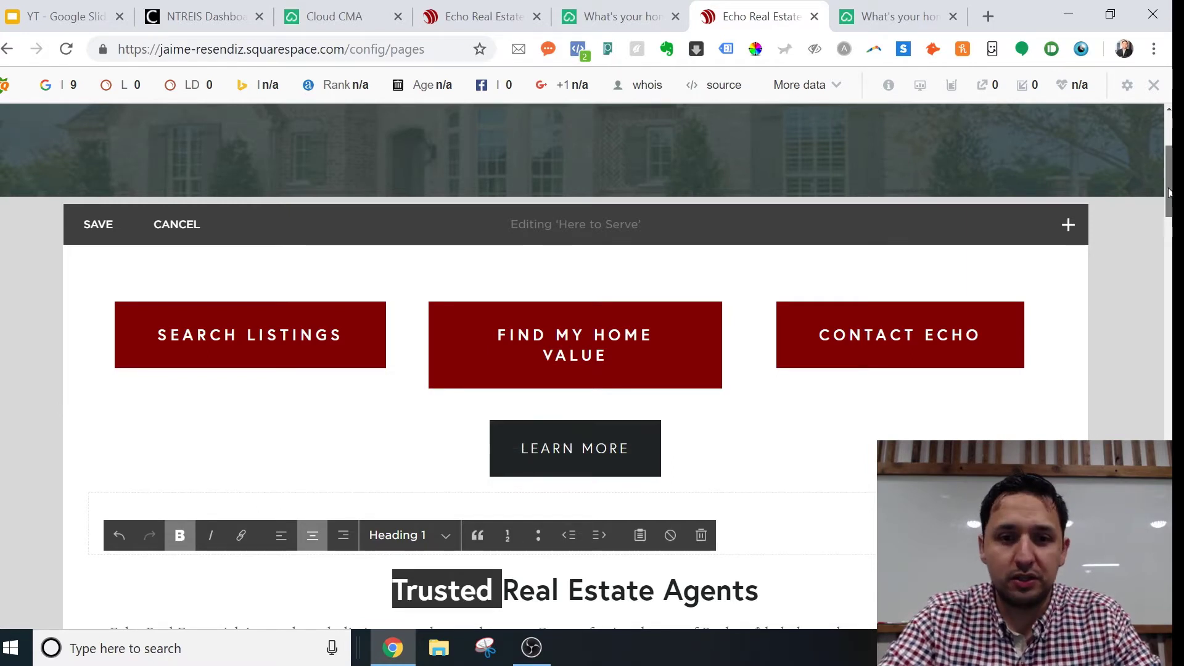
pyautogui.scroll(-4, 748, 204)
# Open the content block list at the insertion point below the Trusted Real Estate Agents heading
pyautogui.click(86, 257)
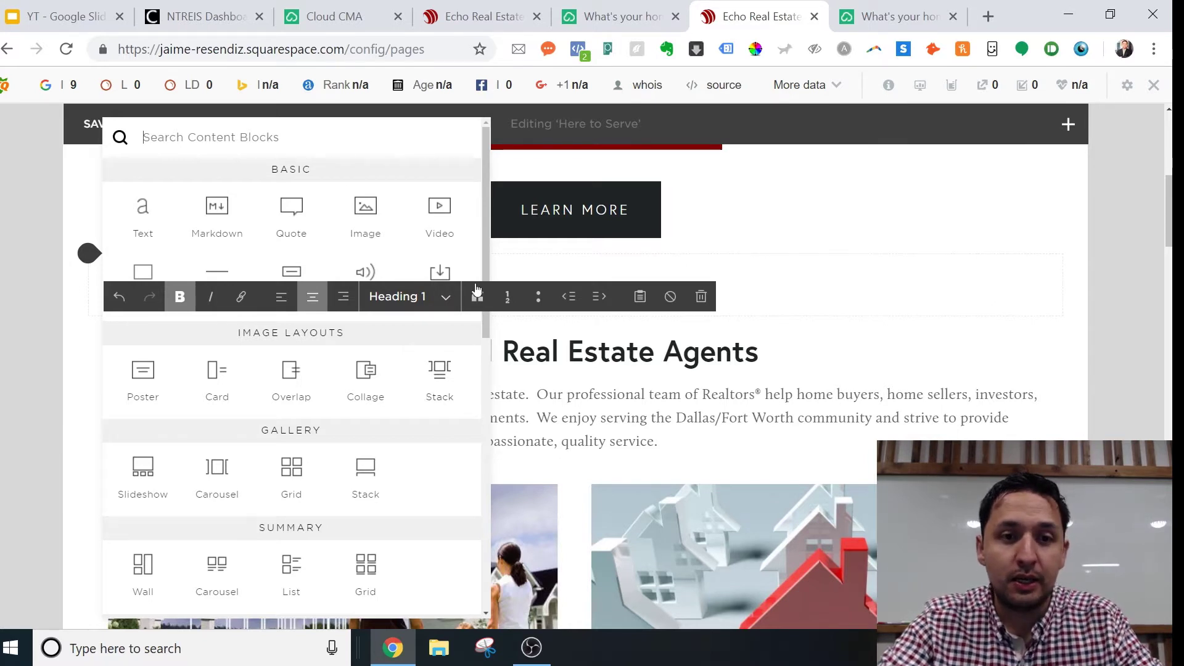
pyautogui.click(973, 257)
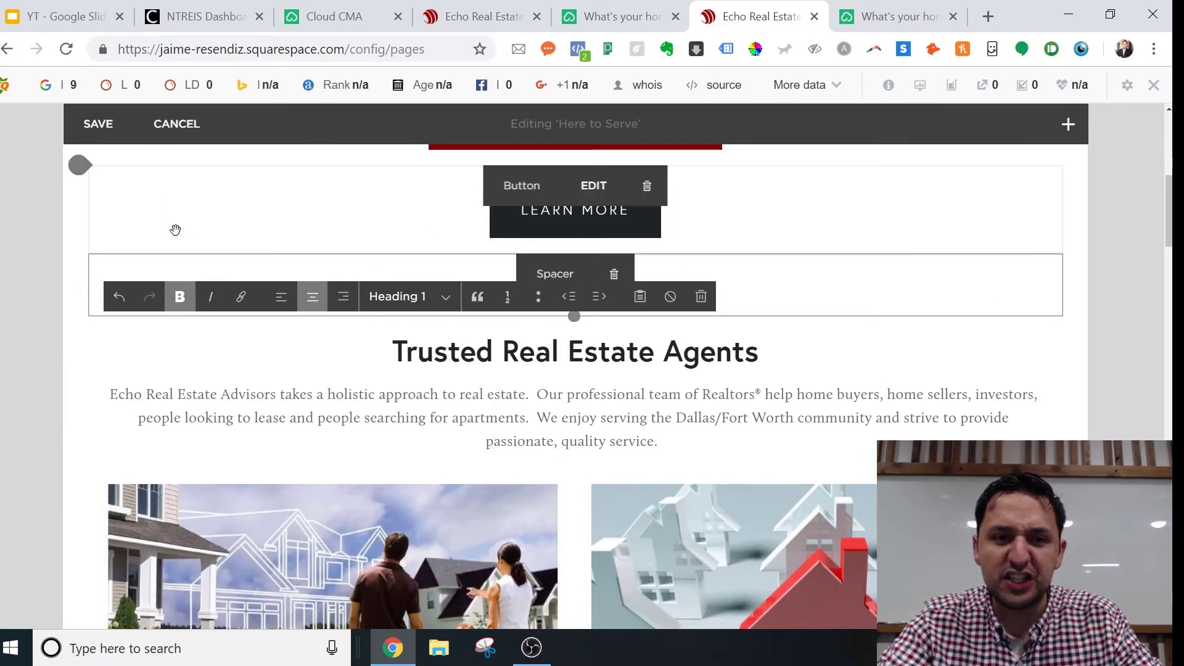
pyautogui.click(90, 317)
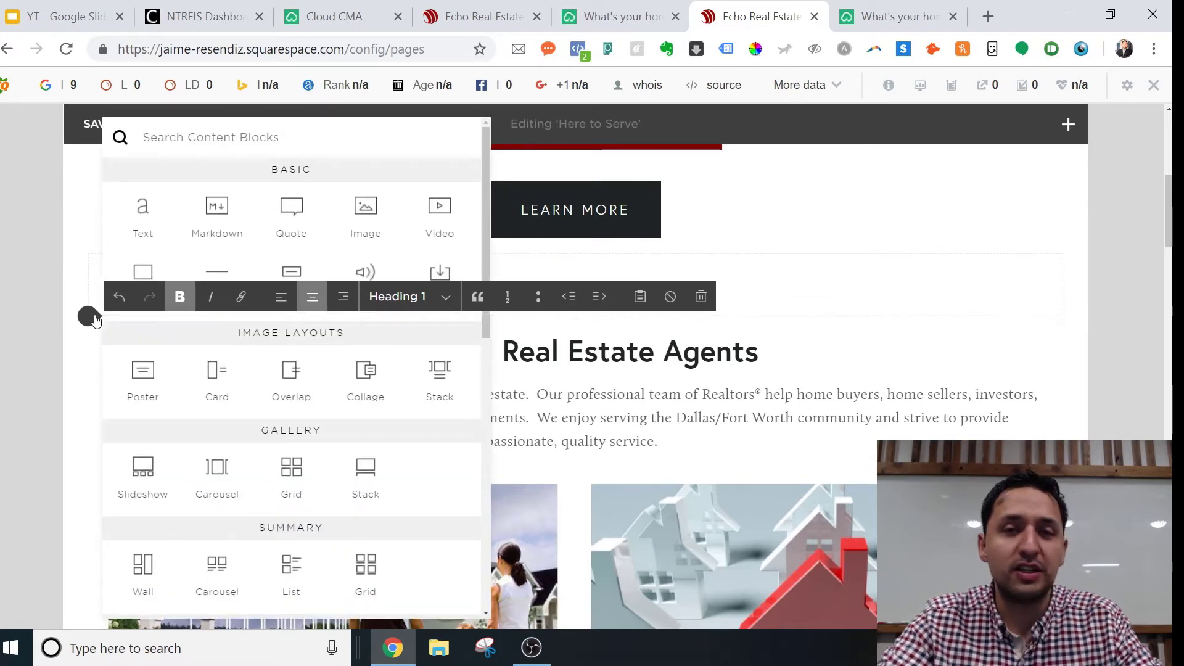
pyautogui.click(719, 415)
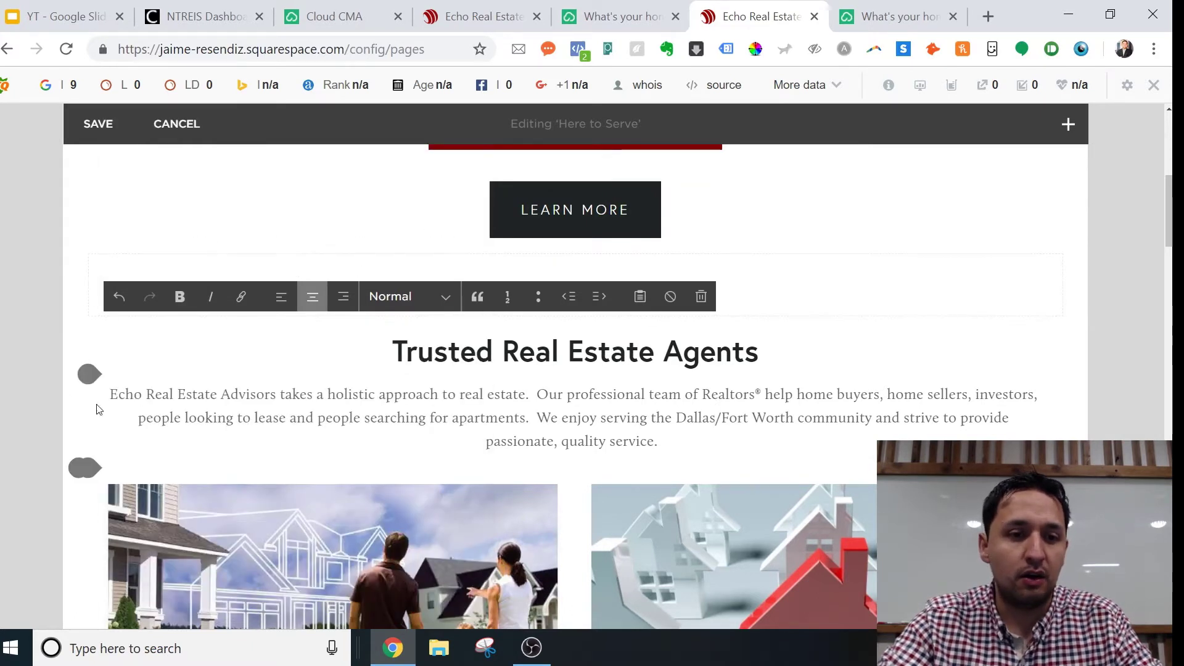
pyautogui.click(90, 377)
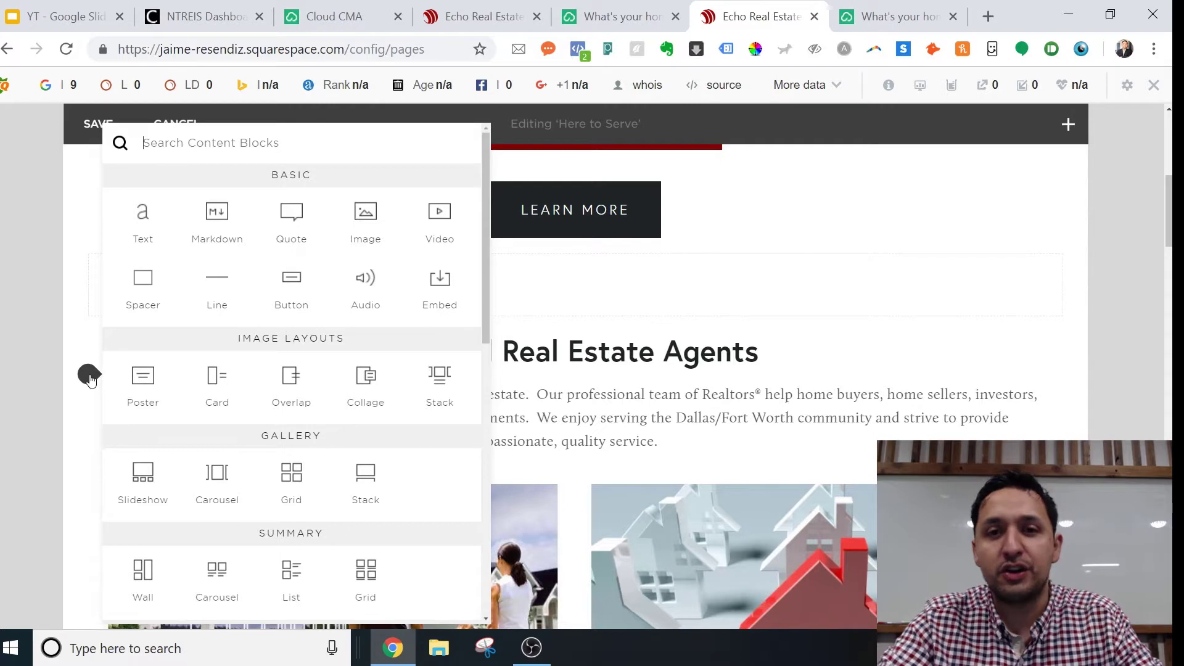
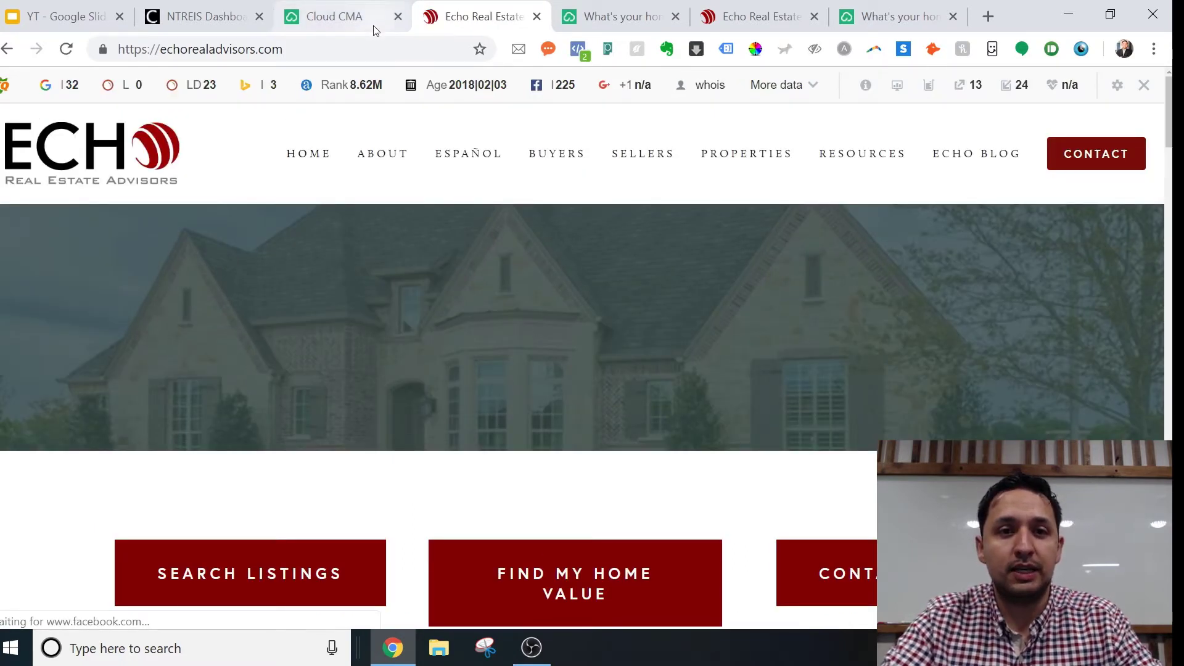
# Select the 'What's my home worth?' website link in Cloud CMA's Lead Gen settings
pyautogui.click(617, 17)
pyautogui.click(758, 17)
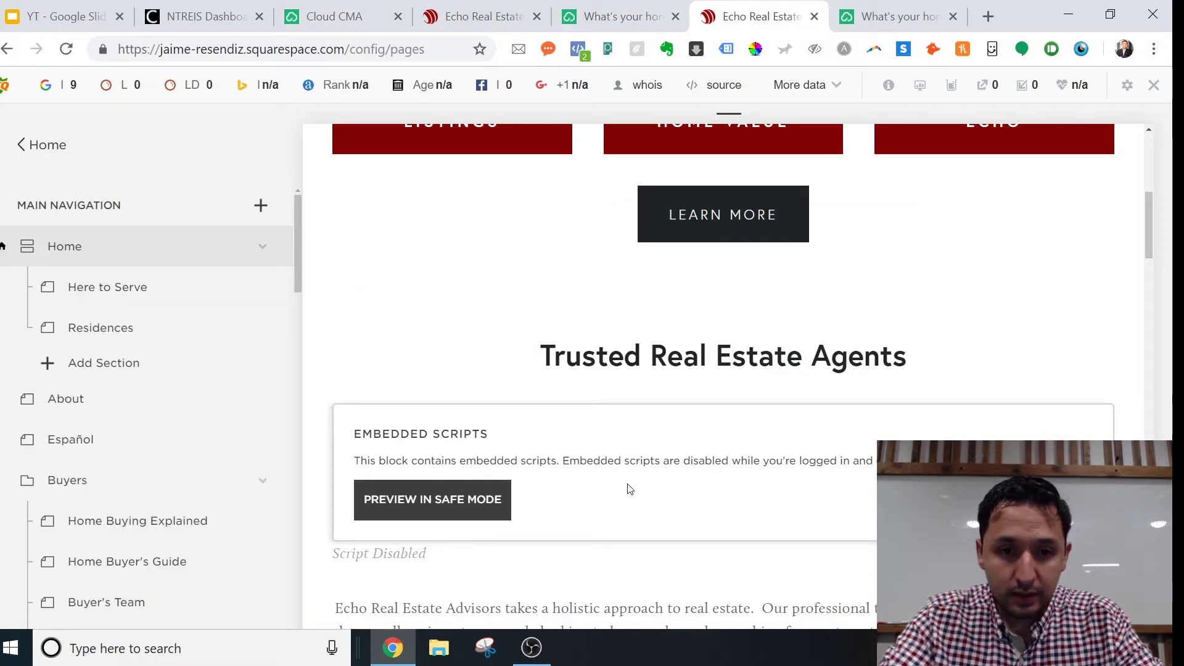
pyautogui.scroll(7, 769, 256)
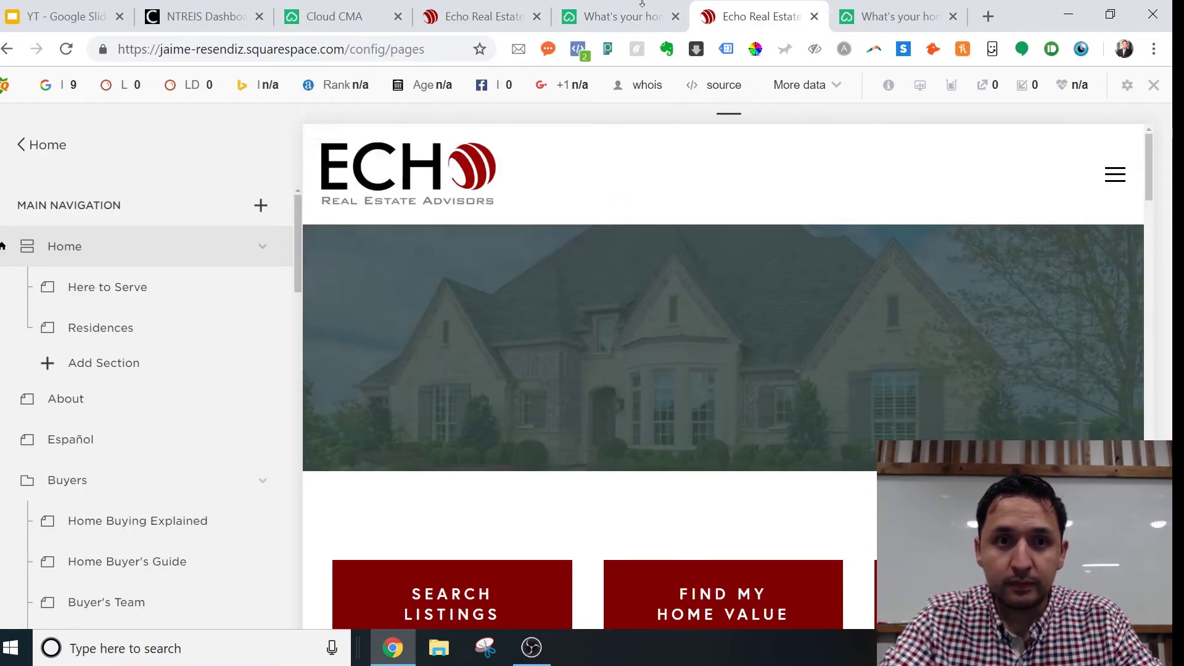
pyautogui.click(334, 17)
pyautogui.scroll(7, 405, 329)
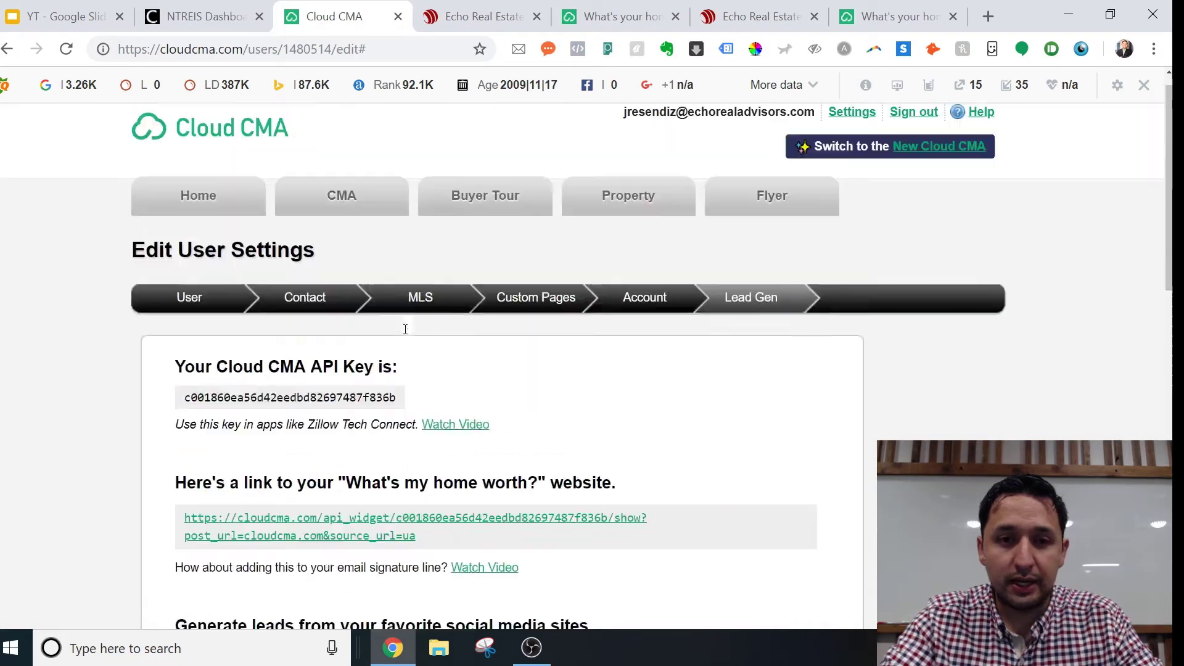
pyautogui.moveTo(454, 559); pyautogui.dragTo(179, 537)
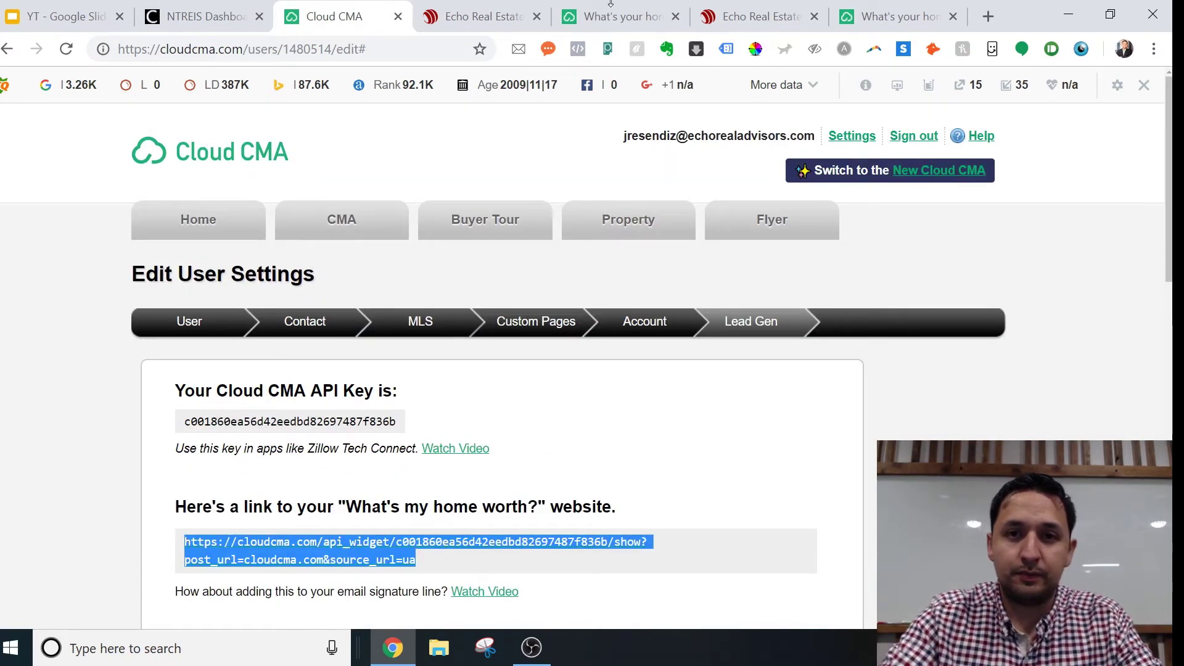
# Return to the Squarespace homepage editor with the Find My Home Value button in view
pyautogui.click(484, 19)
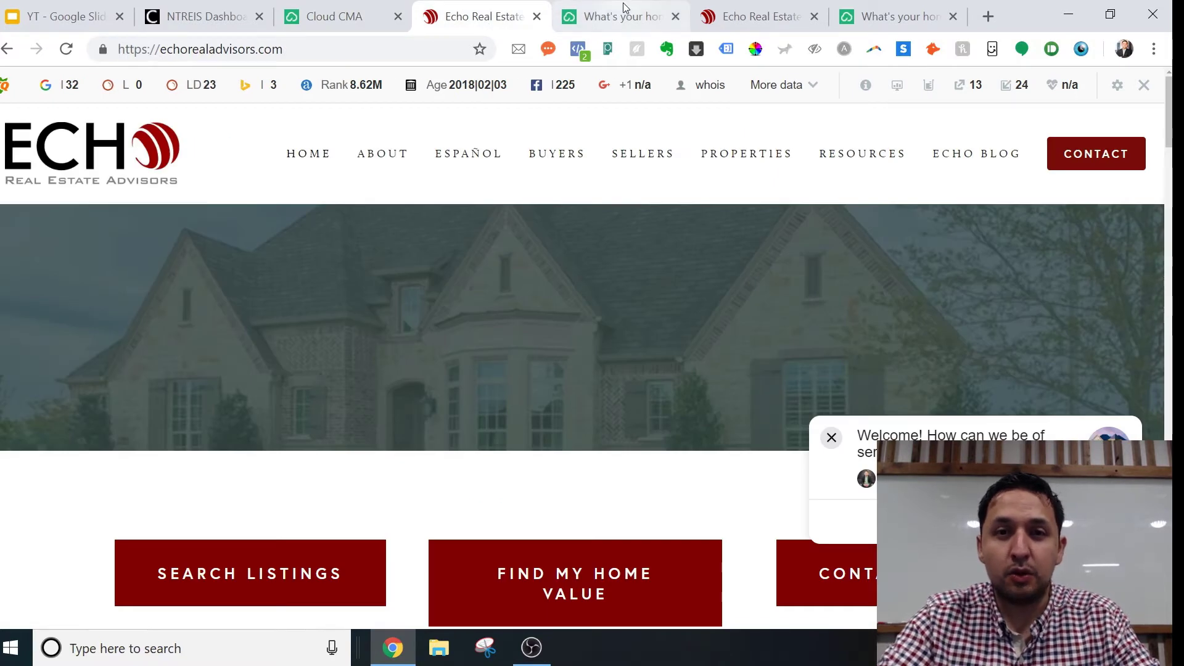
pyautogui.click(732, 17)
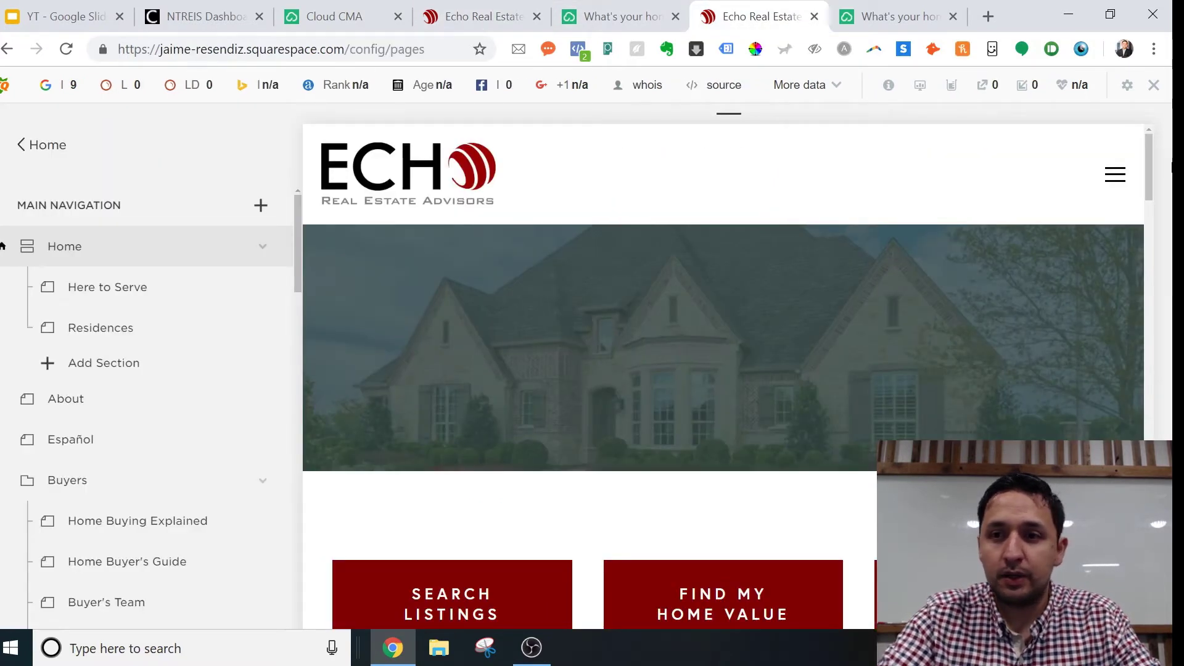
pyautogui.moveTo(1149, 172)
pyautogui.mouseDown()
pyautogui.moveTo(1141, 238)
pyautogui.moveTo(1148, 195)
pyautogui.mouseUp()
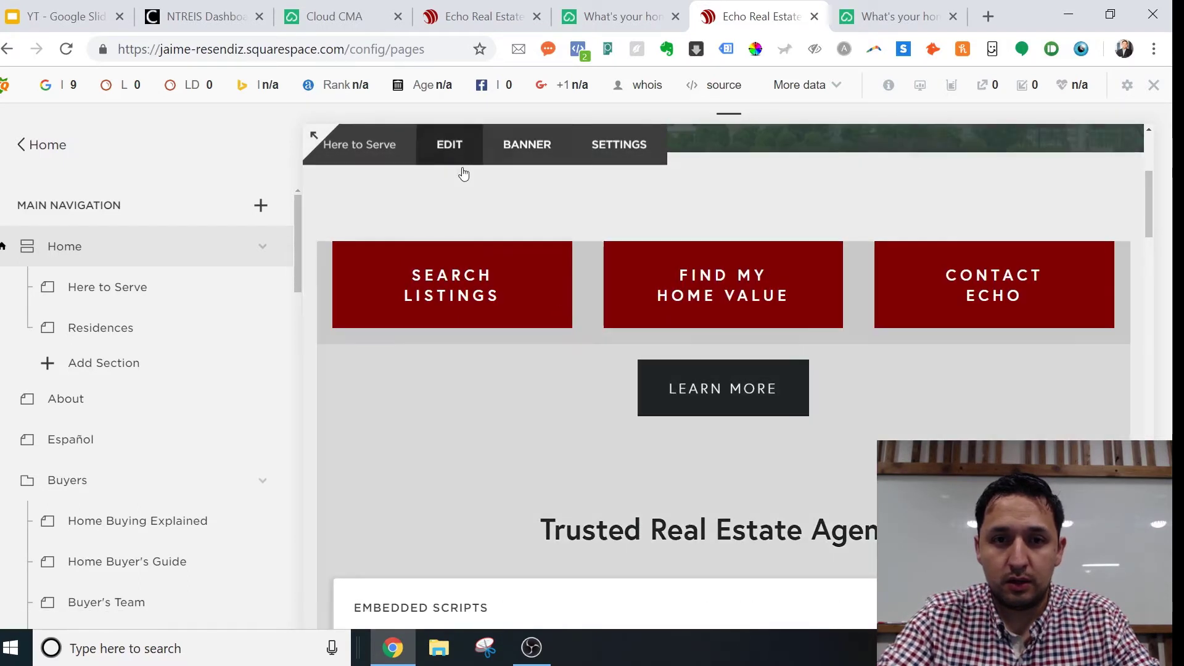
# Paste the Cloud CMA widget link as the Learn More button's clickthrough URL and save the Here to Serve section
pyautogui.click(462, 167)
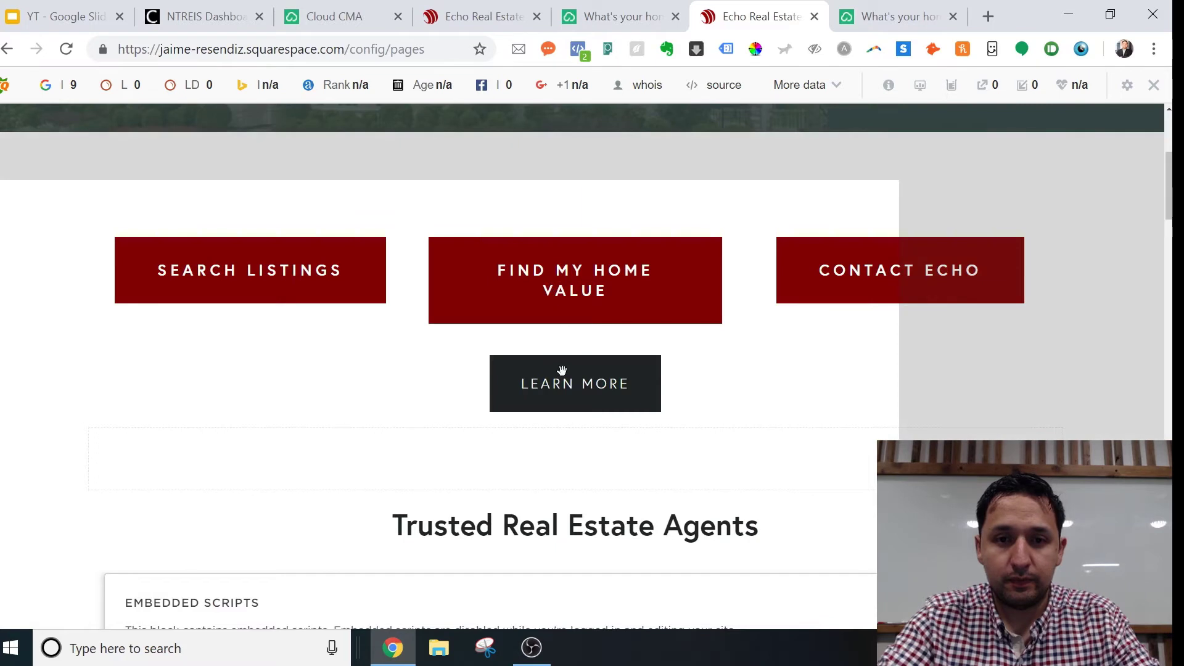
pyautogui.click(591, 369)
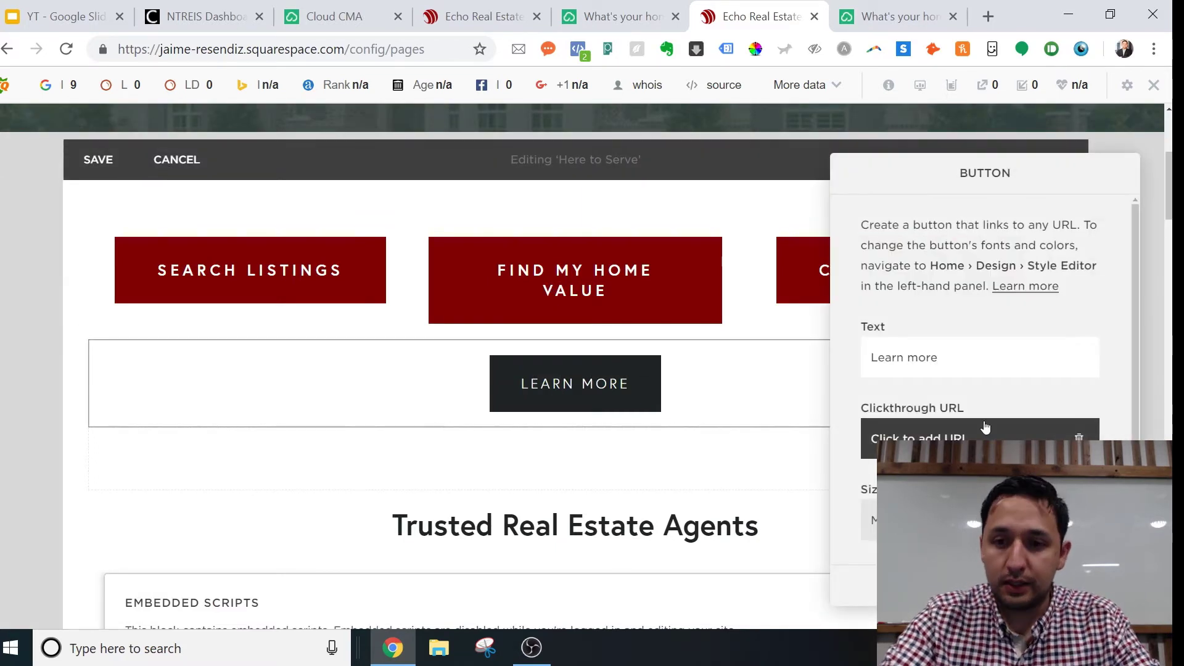
pyautogui.click(960, 437)
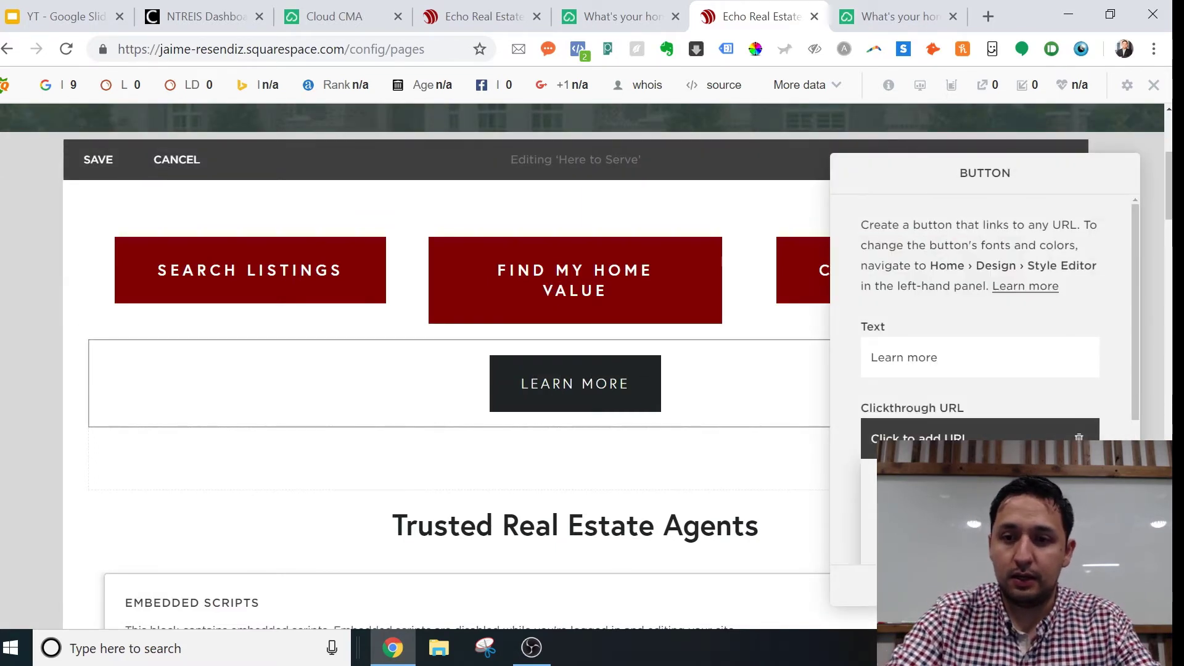
pyautogui.hotkey('ctrl', 'v')
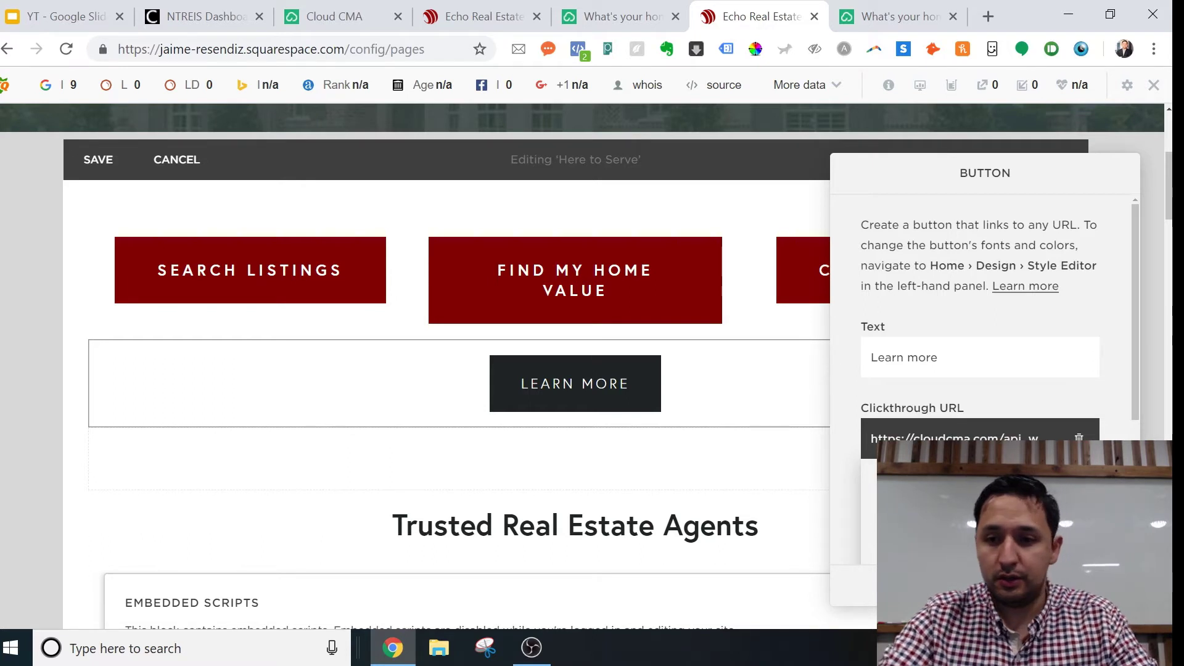
pyautogui.press('Escape')
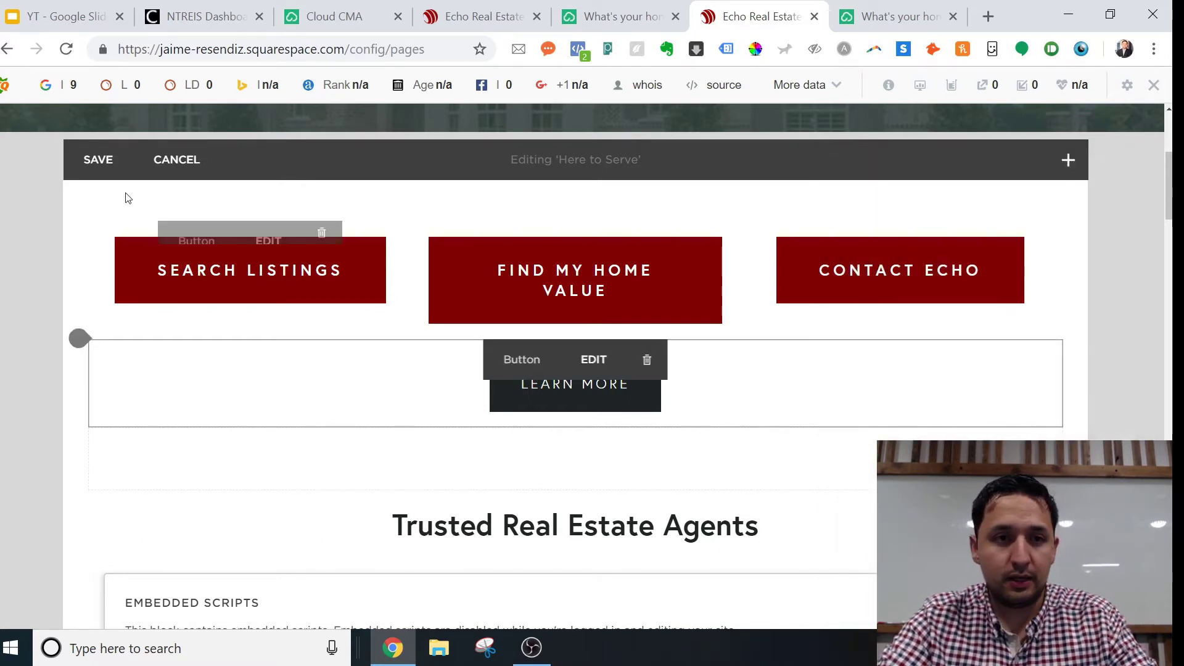
pyautogui.click(90, 160)
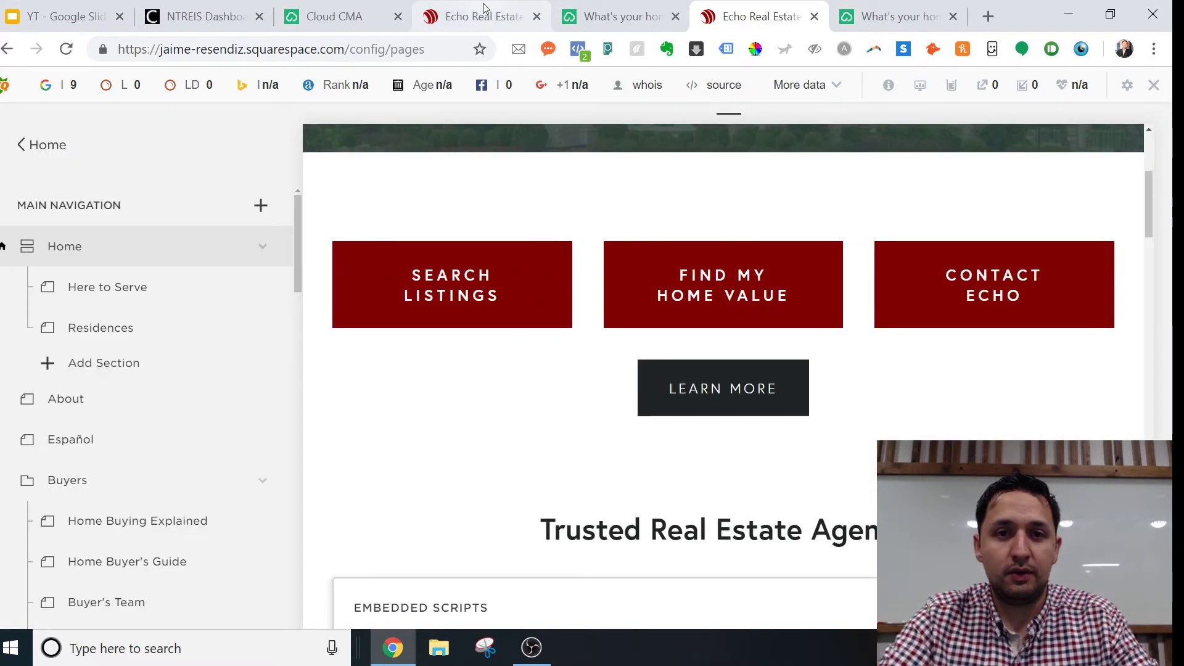
# Reload the live Echo homepage and test that Learn More opens the What's My Home Worth? page
pyautogui.click(482, 3)
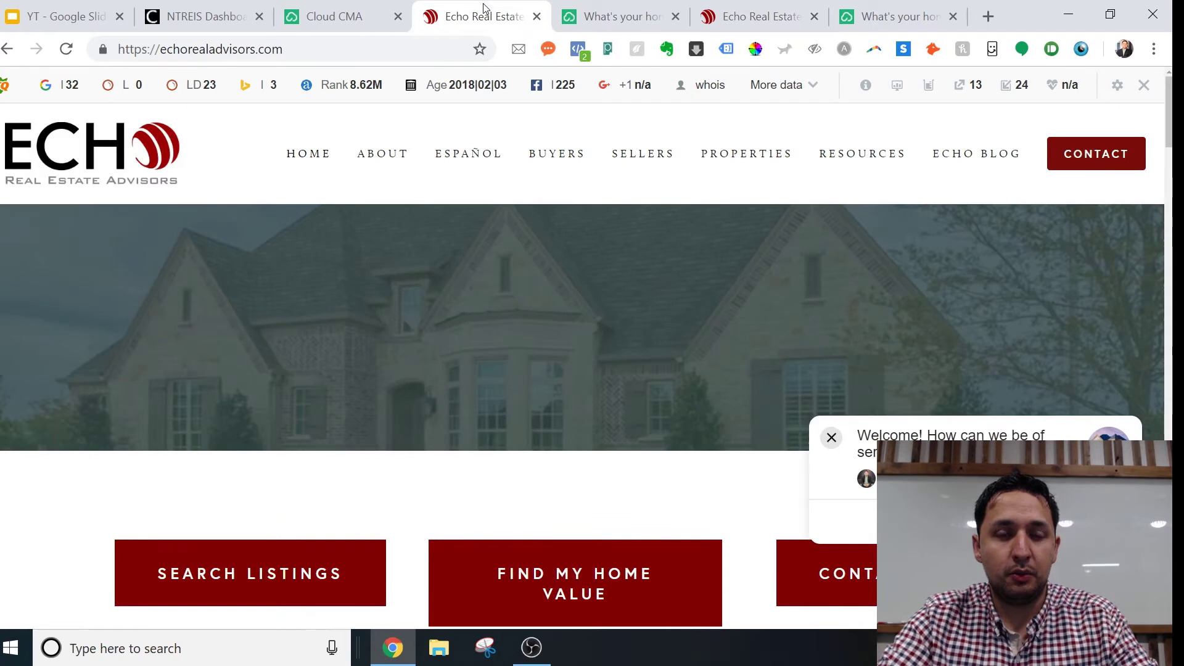
pyautogui.click(66, 49)
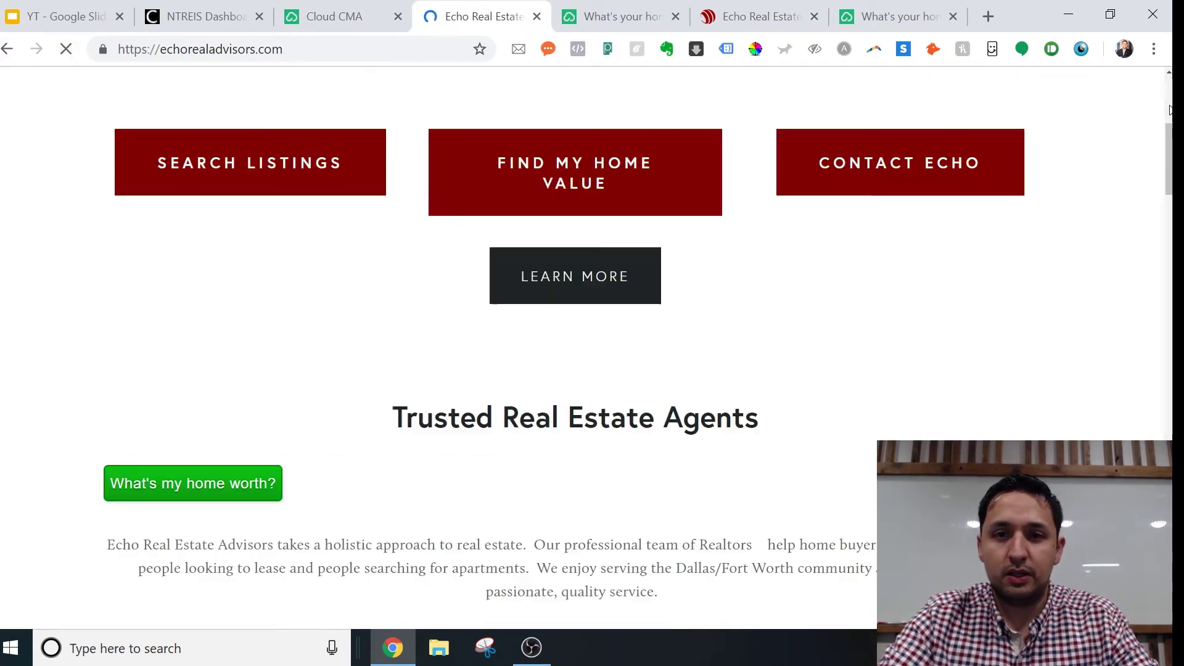
pyautogui.scroll(-5, 655, 292)
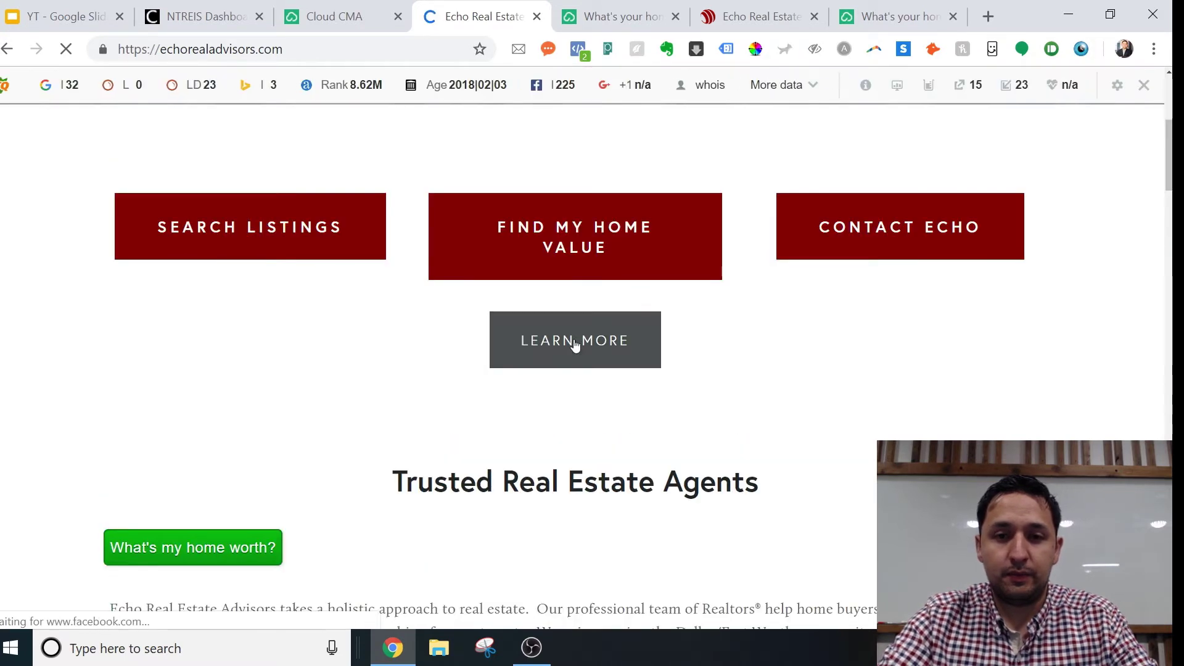
pyautogui.click(575, 344)
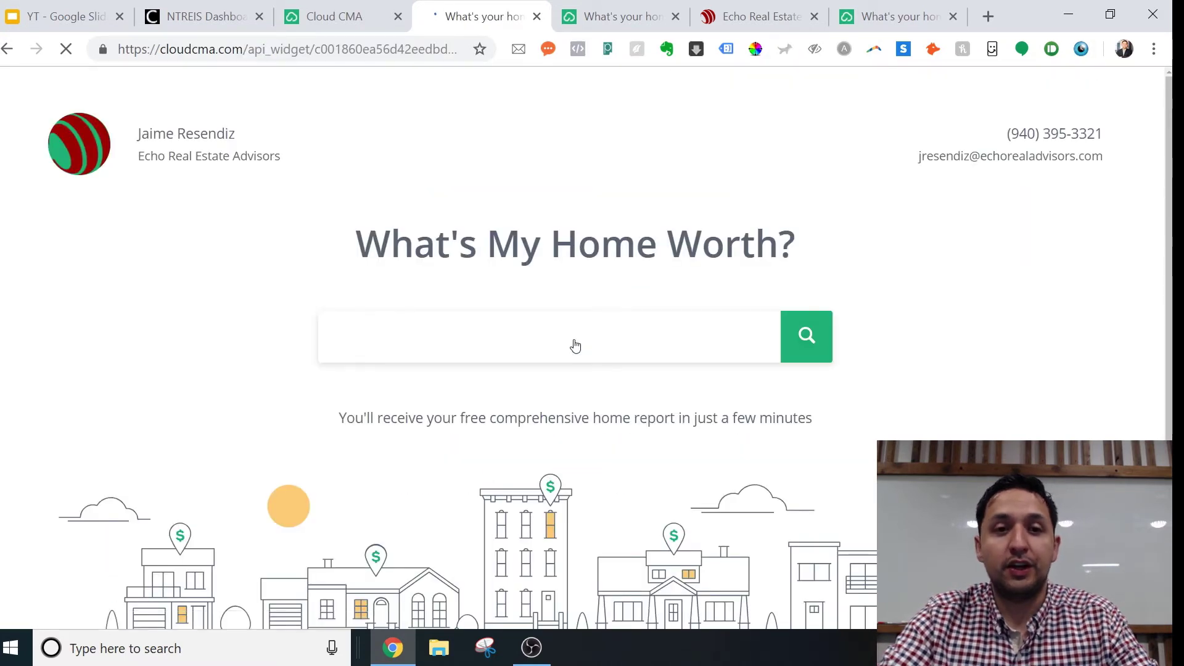
# Go back to the Echo homepage and open the green 'What's my home worth?' widget in a new tab
pyautogui.click(6, 49)
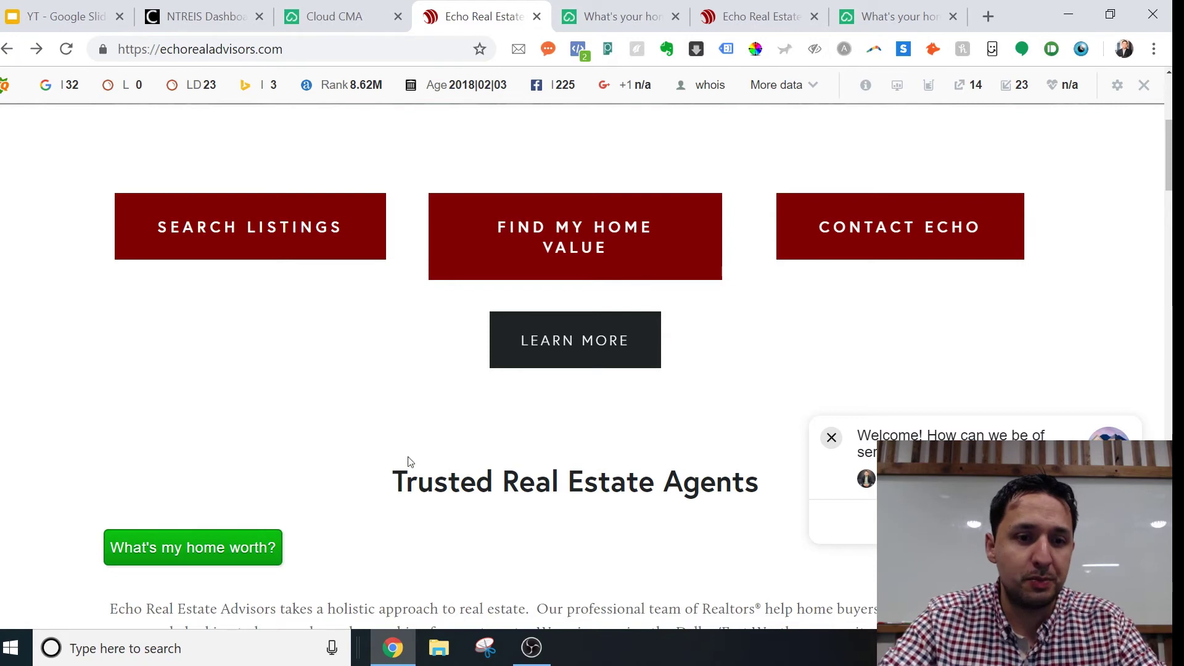
pyautogui.click(121, 555)
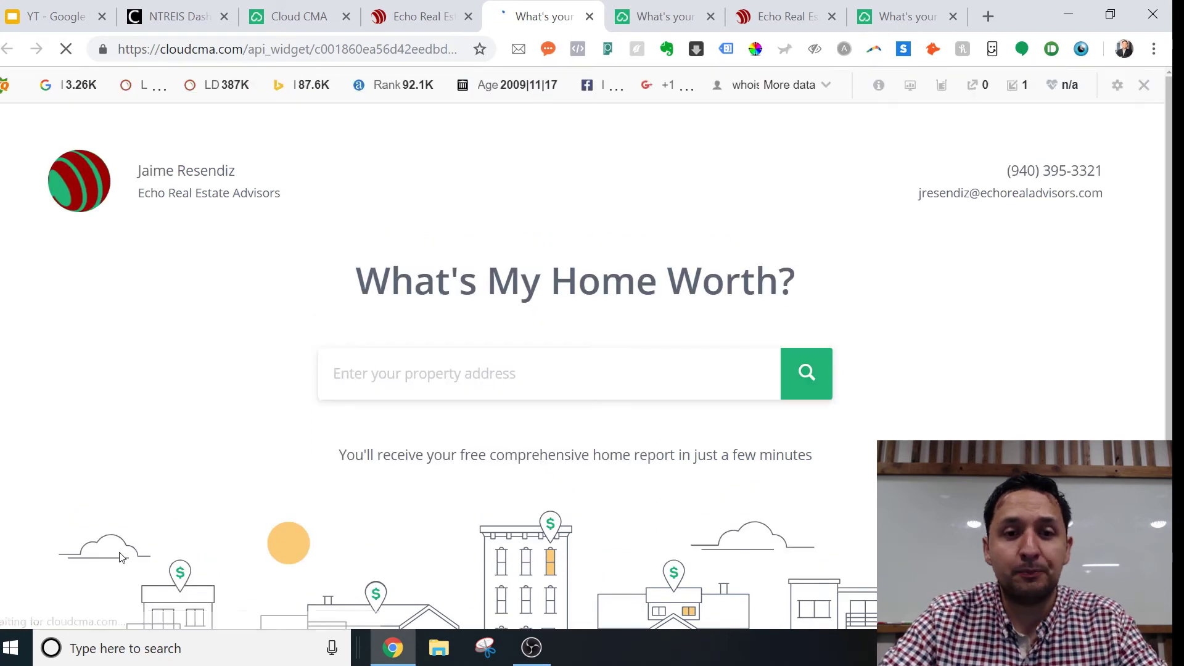